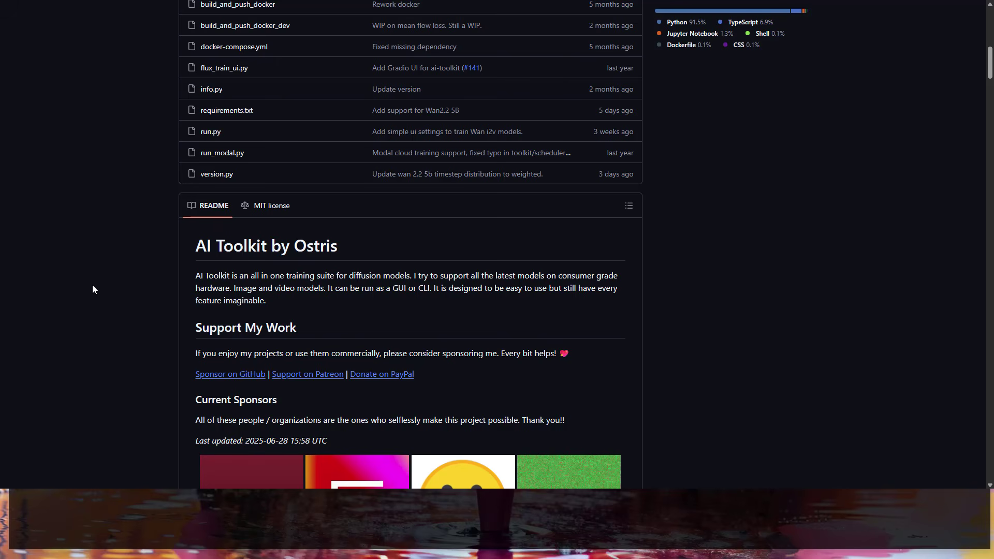
- Read the ai-toolkit repository's README through the requirements and the Linux and Windows installation commands
{"action": "scroll", "coordinate": [93, 289], "scroll_direction": "down", "scroll_amount": 6}
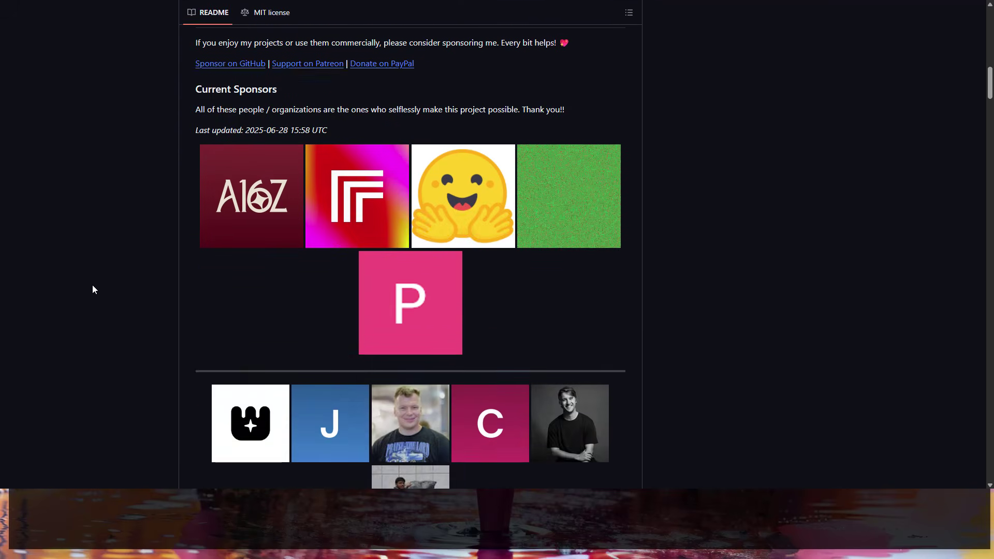
{"action": "scroll", "coordinate": [93, 288], "scroll_direction": "down", "scroll_amount": 10}
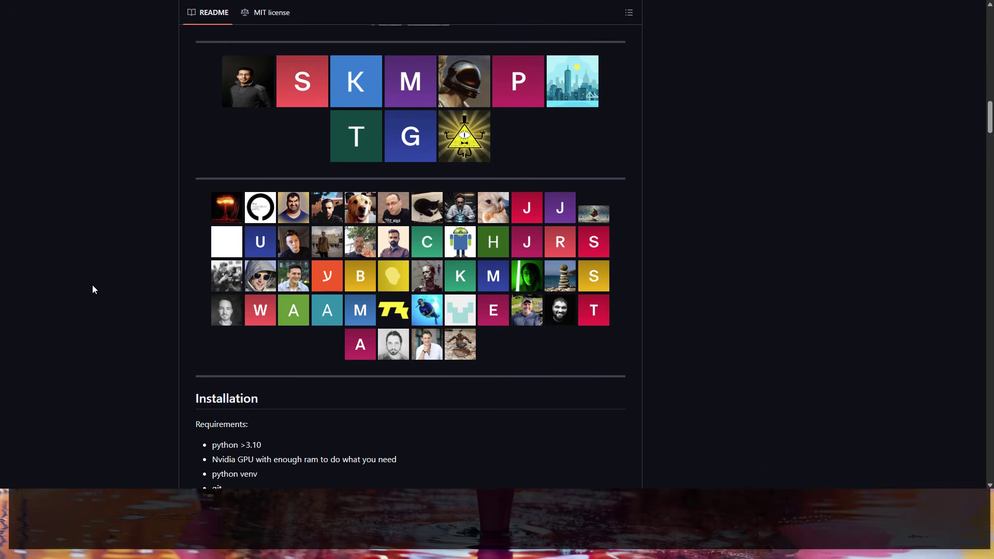
{"action": "scroll", "coordinate": [92, 286], "scroll_direction": "down", "scroll_amount": 5}
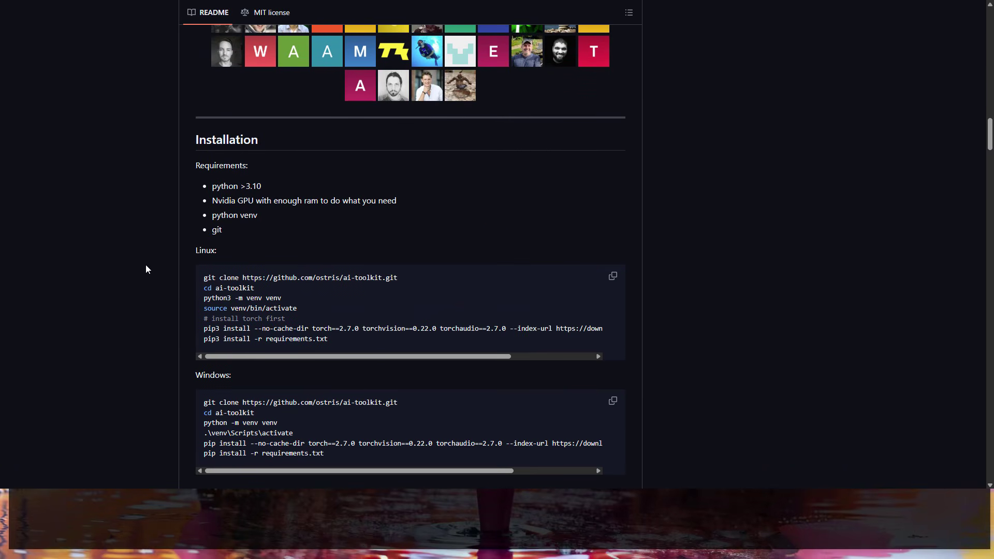
{"action": "scroll", "coordinate": [135, 275], "scroll_direction": "down", "scroll_amount": 3}
{"action": "mouse_move", "coordinate": [176, 205]}
{"action": "left_mouse_down"}
{"action": "mouse_move", "coordinate": [533, 328]}
{"action": "mouse_move", "coordinate": [563, 206]}
{"action": "mouse_move", "coordinate": [648, 207]}
{"action": "left_mouse_up"}
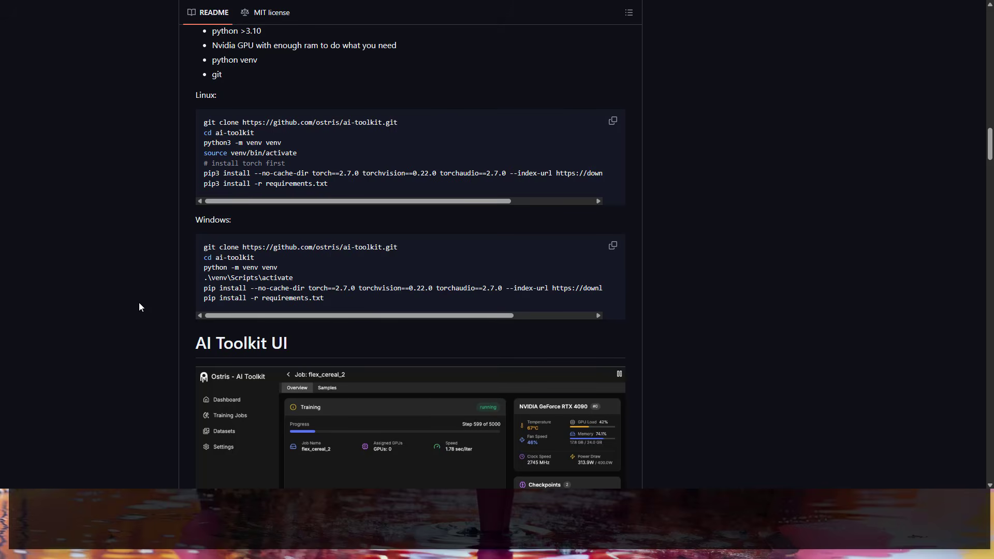
{"action": "scroll", "coordinate": [139, 307], "scroll_direction": "up", "scroll_amount": 20}
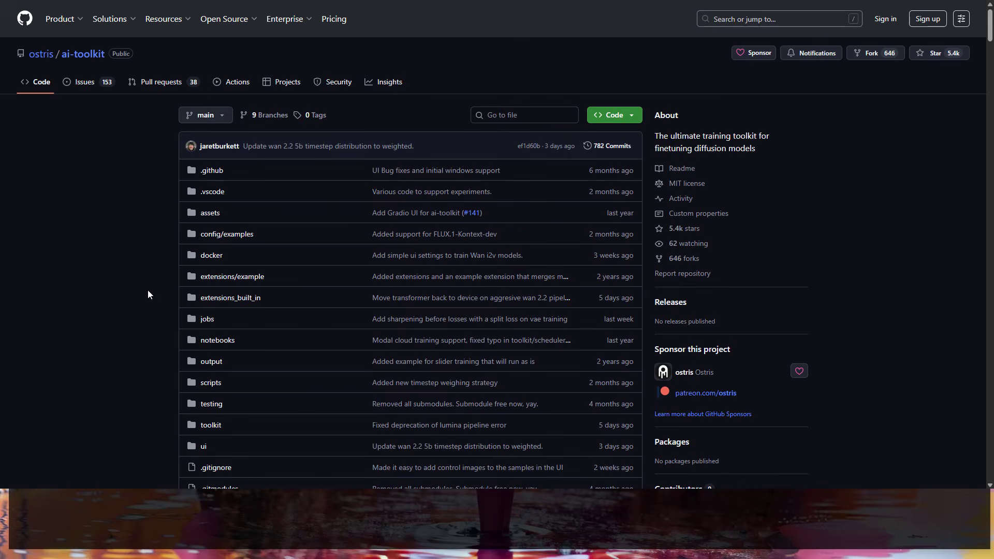
{"action": "left_click_drag", "start_coordinate": [86, 251], "coordinate": [80, 115]}
{"action": "mouse_move", "coordinate": [43, 160]}
{"action": "left_mouse_down"}
{"action": "mouse_move", "coordinate": [98, 111]}
{"action": "mouse_move", "coordinate": [131, 154]}
{"action": "left_mouse_up"}
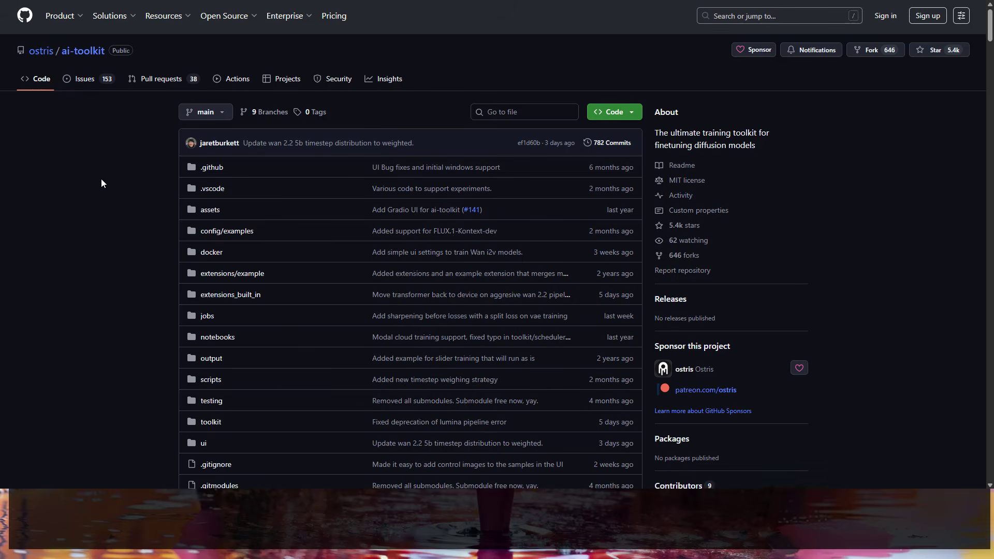
- Review the README sections on running and securing the AI Toolkit UI and on FLUX.1 training
{"action": "scroll", "coordinate": [101, 184], "scroll_direction": "down", "scroll_amount": 8}
{"action": "scroll", "coordinate": [102, 183], "scroll_direction": "down", "scroll_amount": 6}
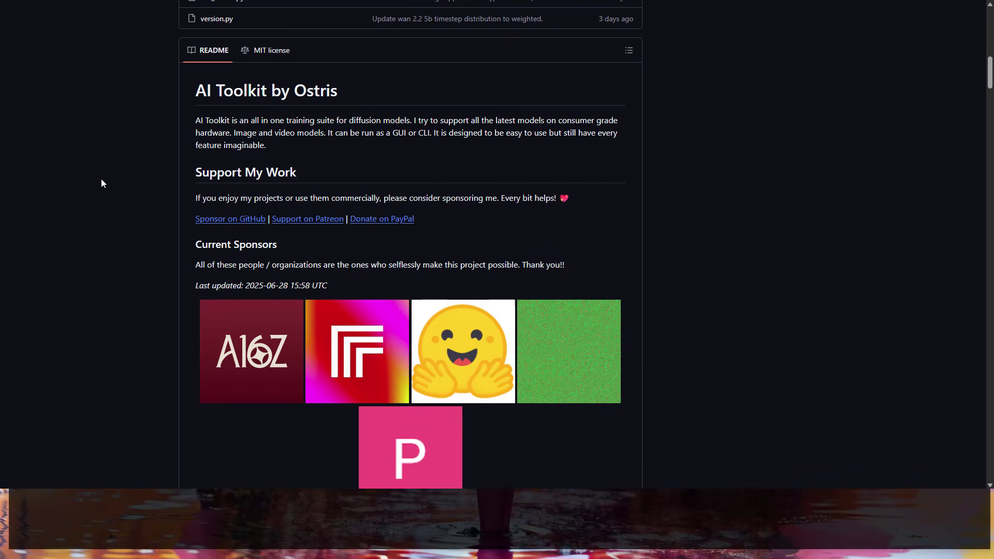
{"action": "scroll", "coordinate": [101, 184], "scroll_direction": "down", "scroll_amount": 4}
{"action": "scroll", "coordinate": [101, 184], "scroll_direction": "down", "scroll_amount": 12}
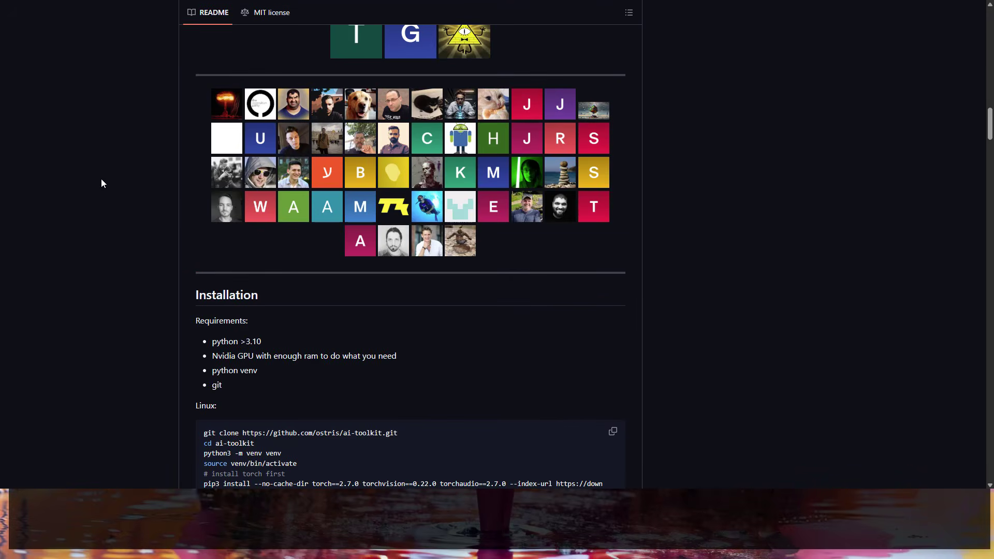
{"action": "scroll", "coordinate": [101, 183], "scroll_direction": "down", "scroll_amount": 4}
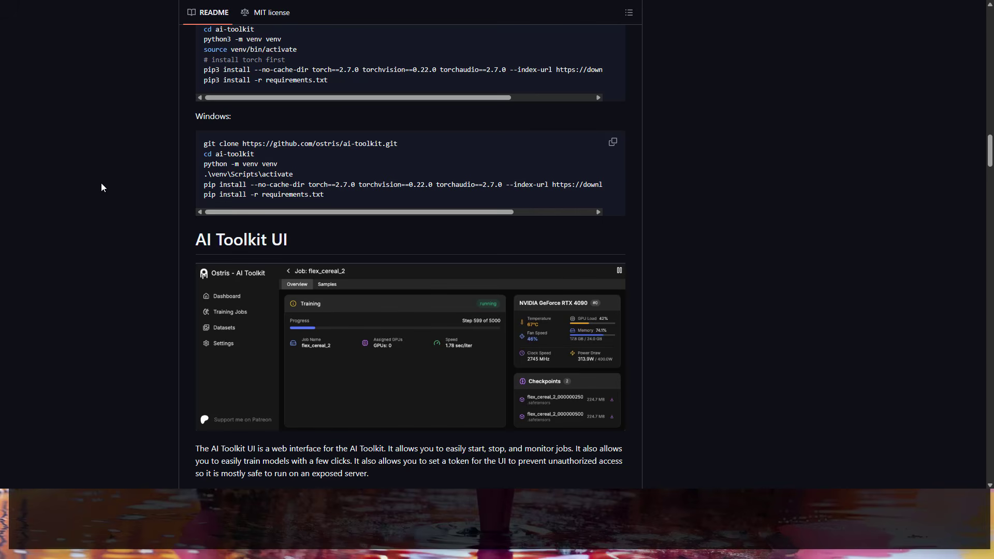
{"action": "scroll", "coordinate": [101, 183], "scroll_direction": "down", "scroll_amount": 8}
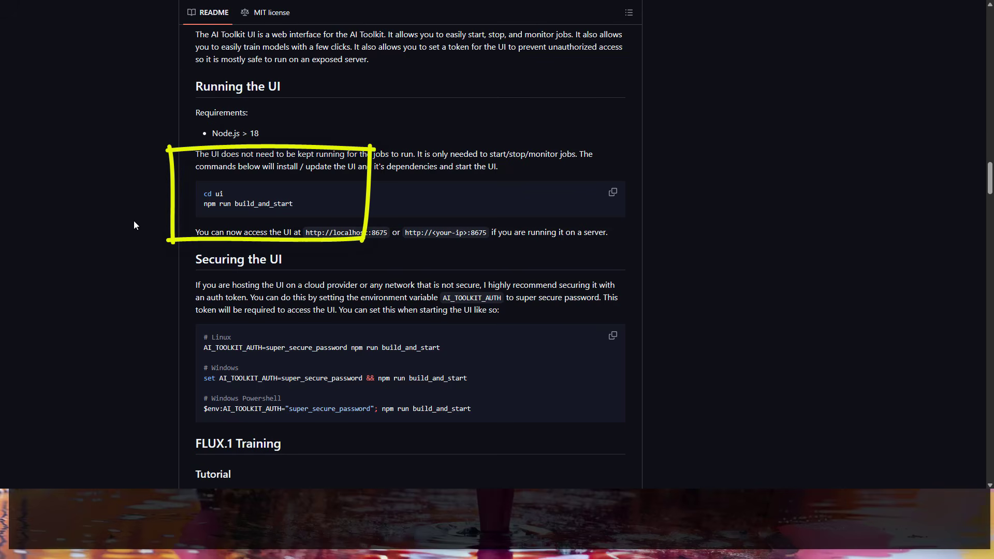
{"action": "scroll", "coordinate": [133, 222], "scroll_direction": "down", "scroll_amount": 5}
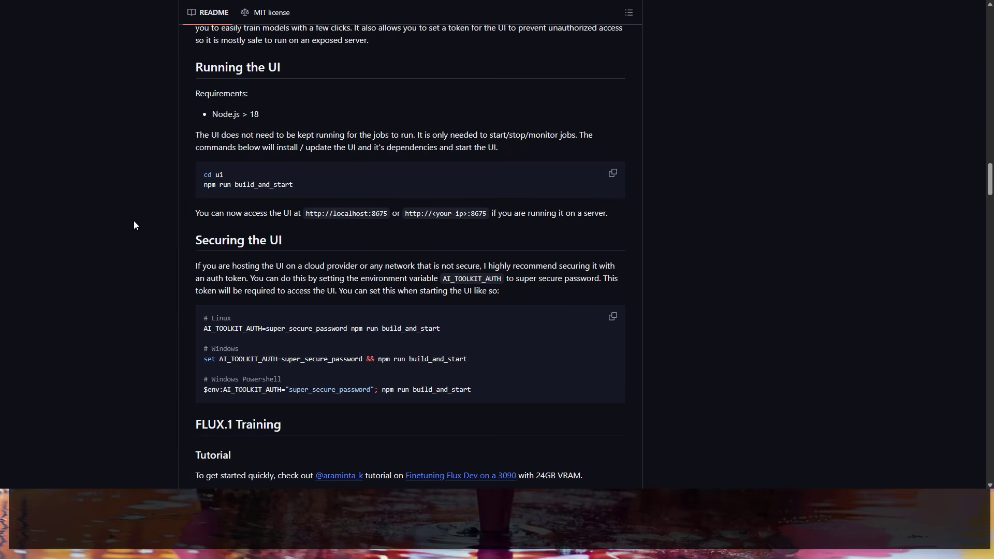
{"action": "scroll", "coordinate": [134, 222], "scroll_direction": "down", "scroll_amount": 4}
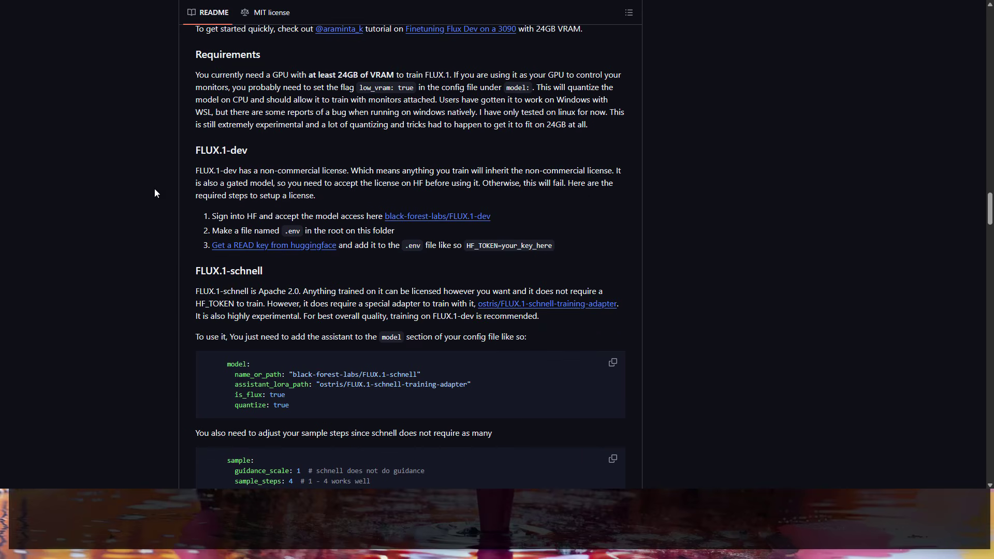
{"action": "scroll", "coordinate": [179, 258], "scroll_direction": "down", "scroll_amount": 5}
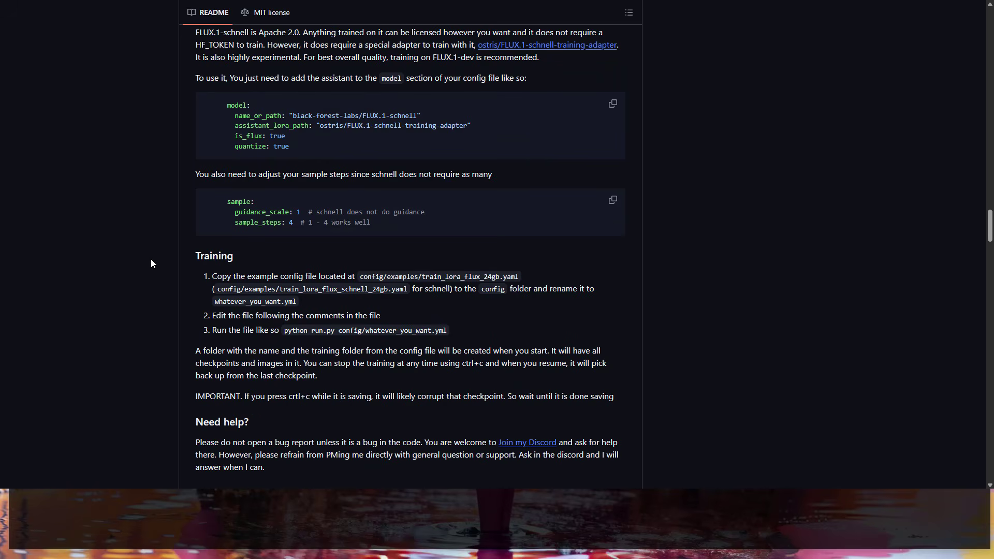
{"action": "scroll", "coordinate": [150, 259], "scroll_direction": "down", "scroll_amount": 9}
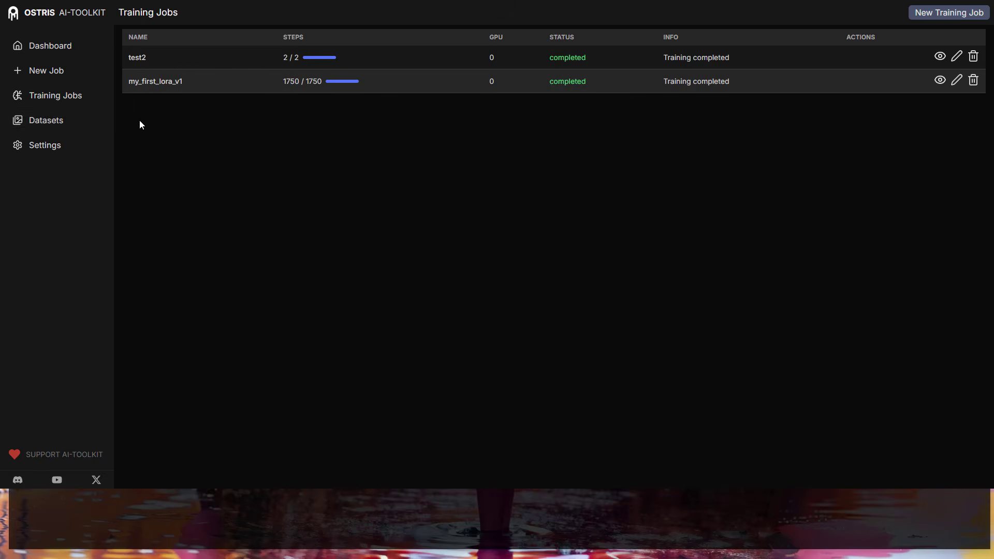
- Open the test dataset, review its images and captions, and return to the dataset list
{"action": "left_click", "coordinate": [51, 125]}
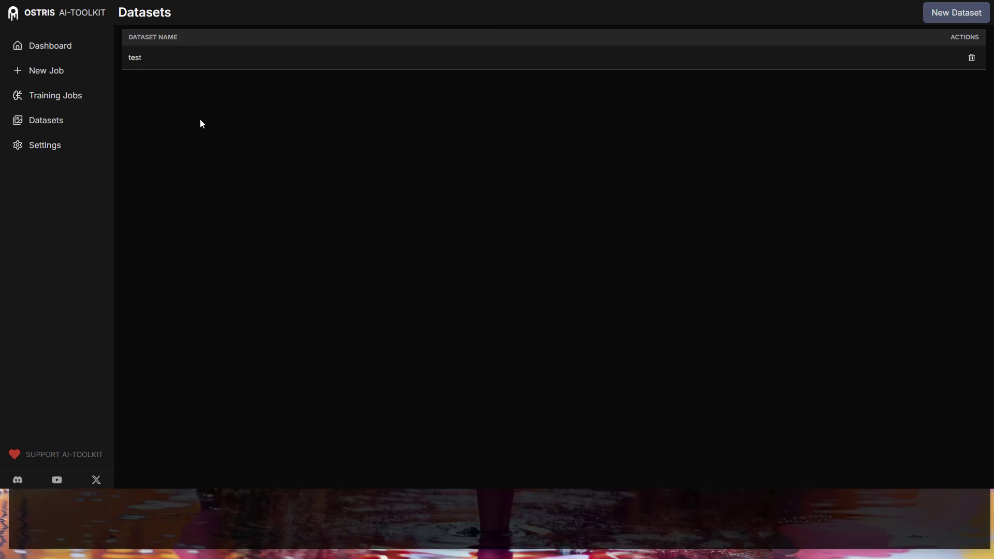
{"action": "left_click", "coordinate": [134, 62]}
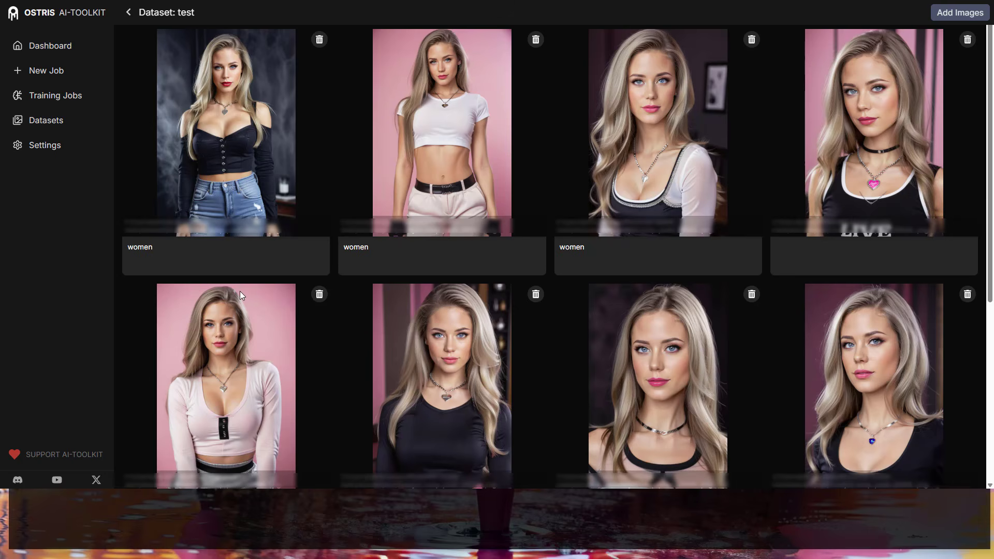
{"action": "scroll", "coordinate": [241, 295], "scroll_direction": "down", "scroll_amount": 4}
{"action": "scroll", "coordinate": [146, 393], "scroll_direction": "down", "scroll_amount": 2}
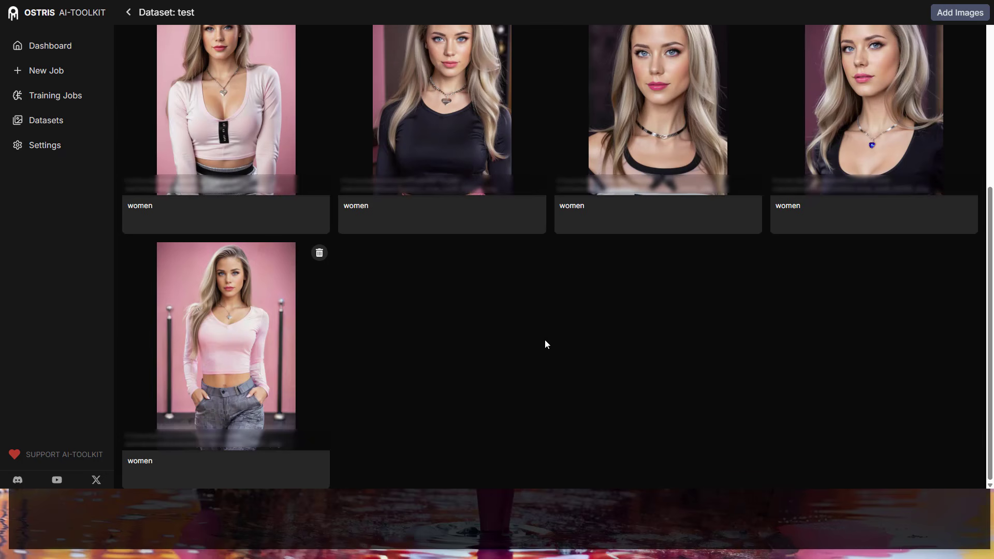
{"action": "scroll", "coordinate": [517, 329], "scroll_direction": "up", "scroll_amount": 2}
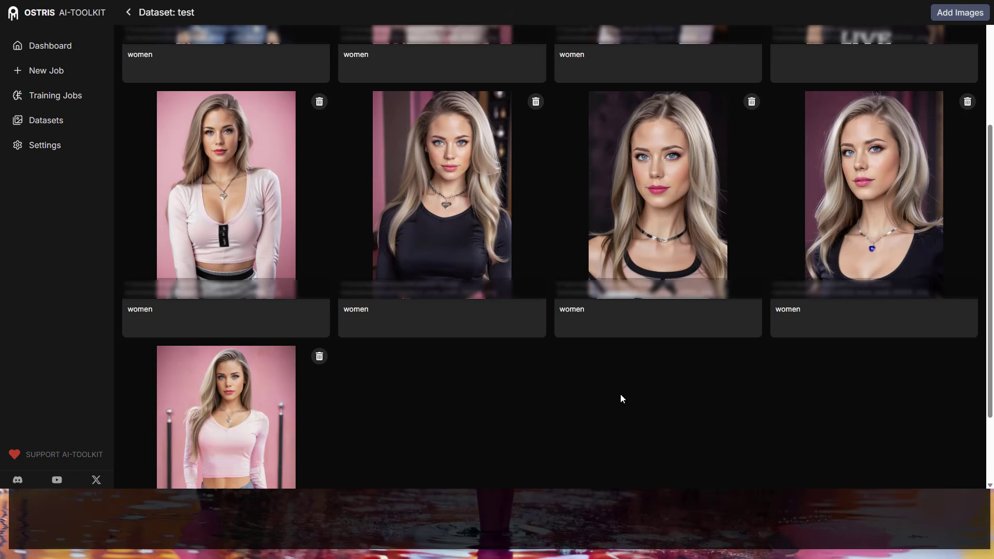
{"action": "left_click", "coordinate": [66, 121]}
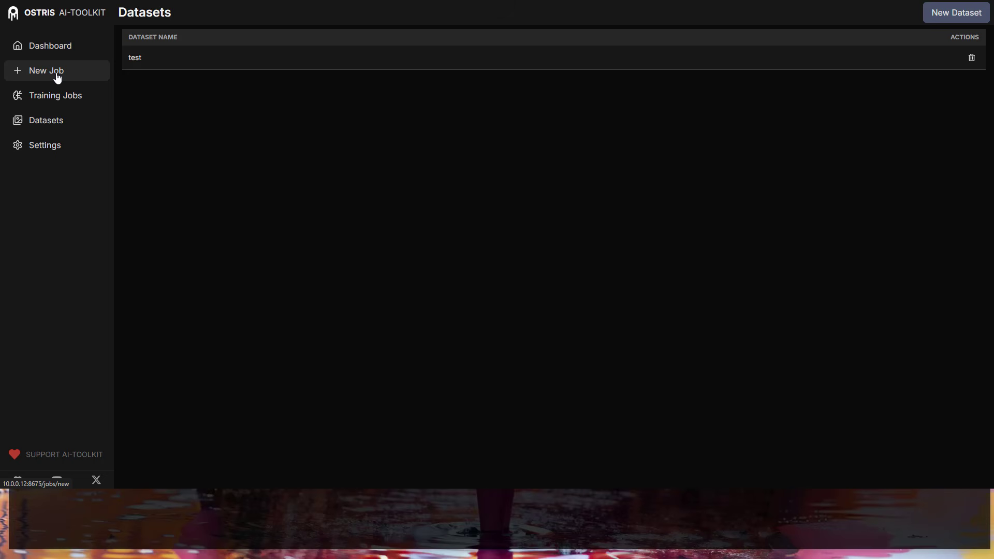
- Start a new training job and look through its training, dataset and sample settings
{"action": "left_click", "coordinate": [58, 77]}
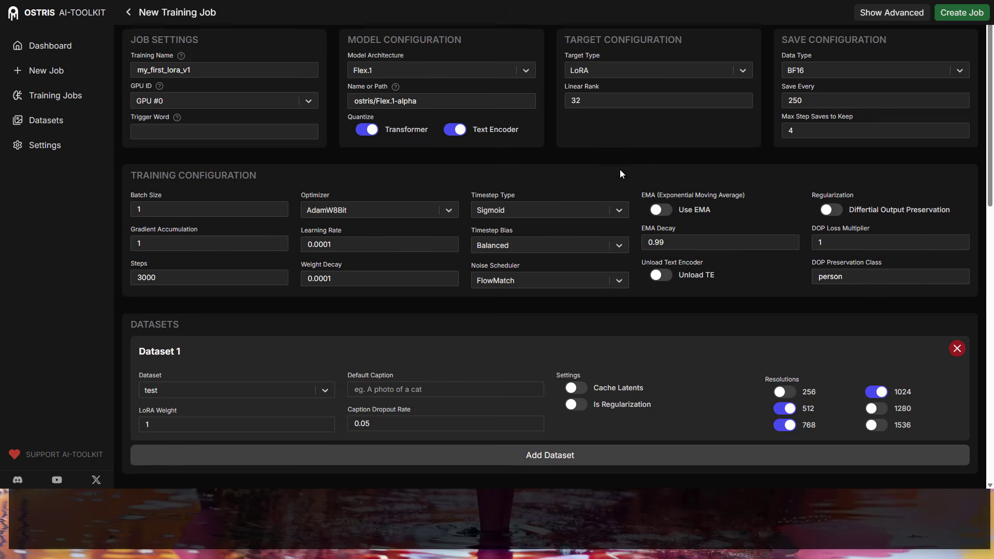
{"action": "scroll", "coordinate": [620, 169], "scroll_direction": "down", "scroll_amount": 3}
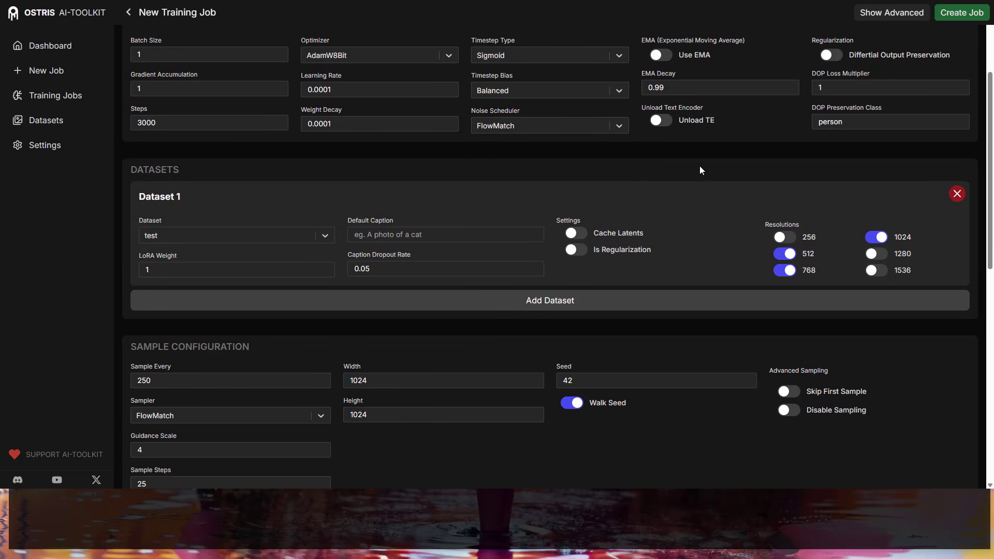
{"action": "scroll", "coordinate": [700, 170], "scroll_direction": "down", "scroll_amount": 3}
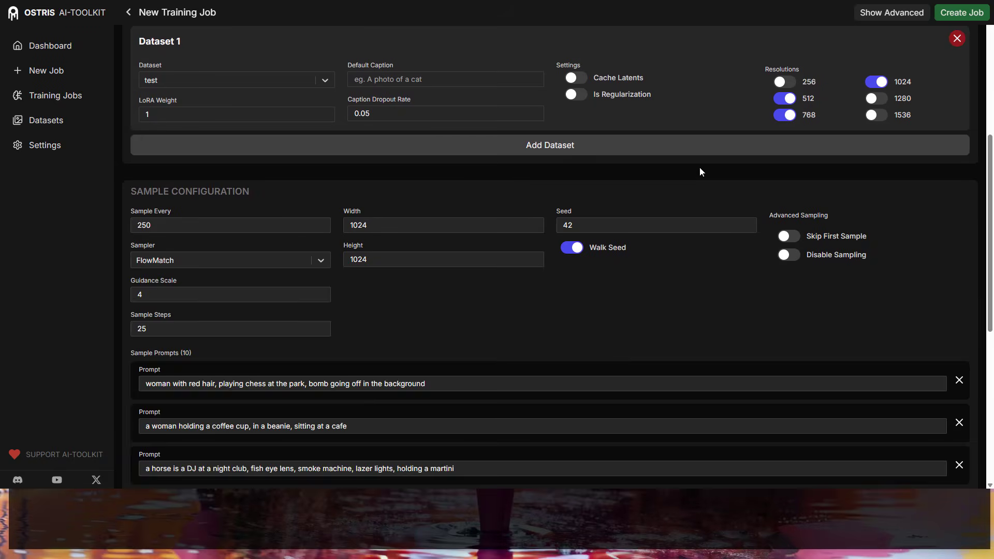
{"action": "scroll", "coordinate": [701, 172], "scroll_direction": "up", "scroll_amount": 6}
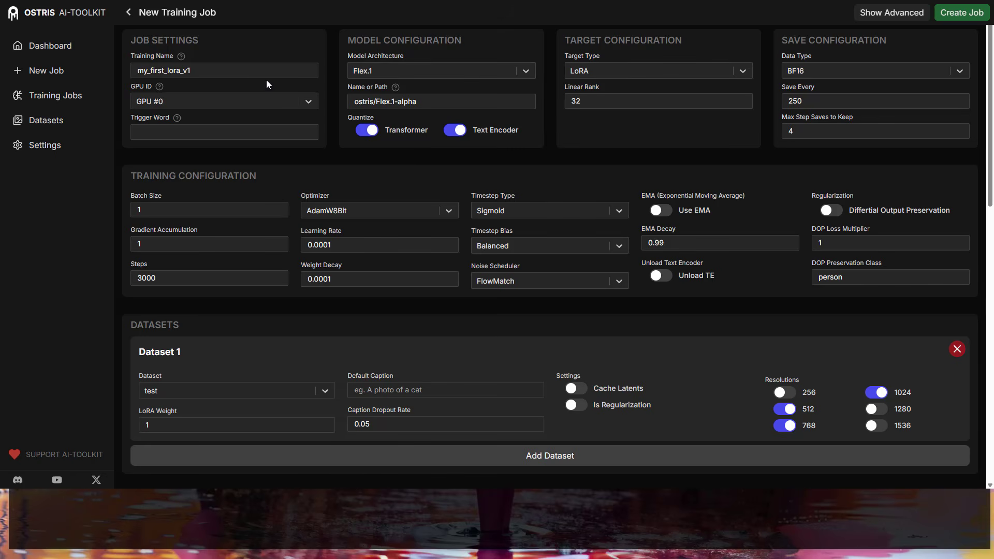
- Set the job's model architecture to Wan 2.1 (14B) and enable the Low VRAM option
{"action": "left_click", "coordinate": [527, 71]}
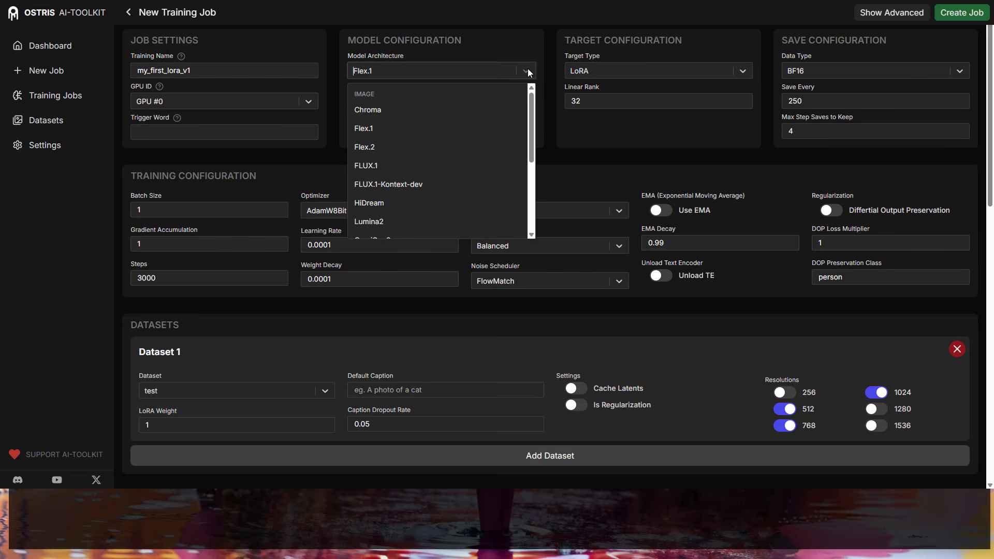
{"action": "scroll", "coordinate": [489, 109], "scroll_direction": "down", "scroll_amount": 5}
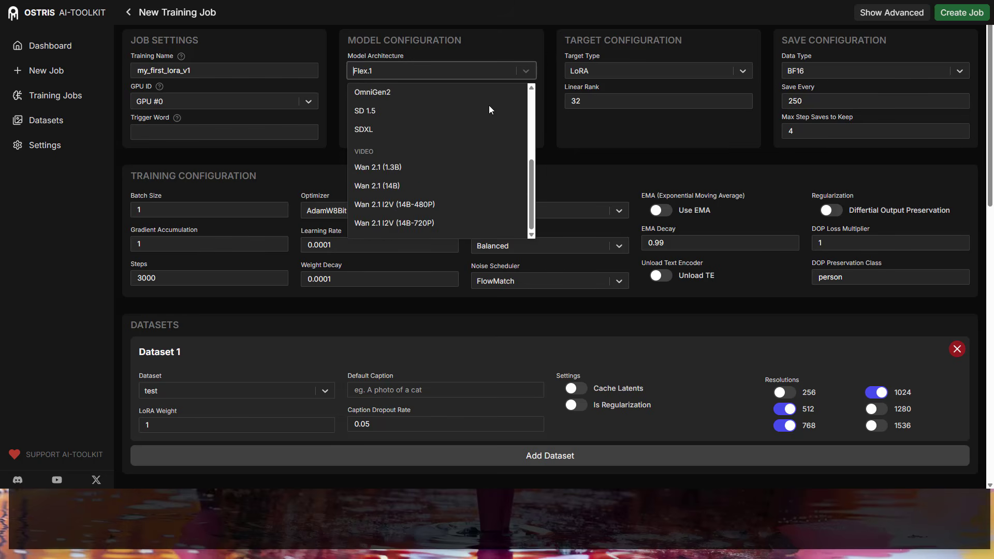
{"action": "left_click", "coordinate": [404, 187]}
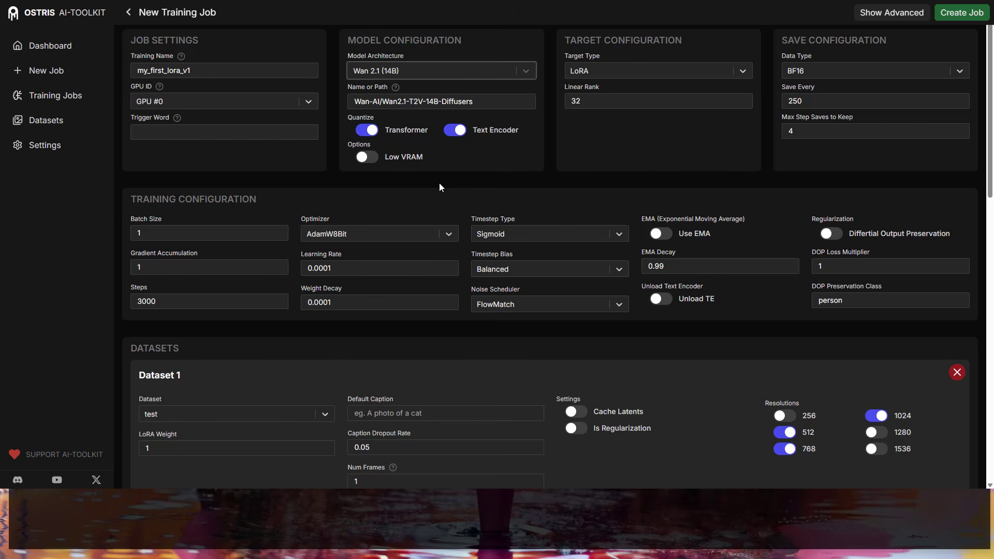
{"action": "left_click", "coordinate": [375, 162]}
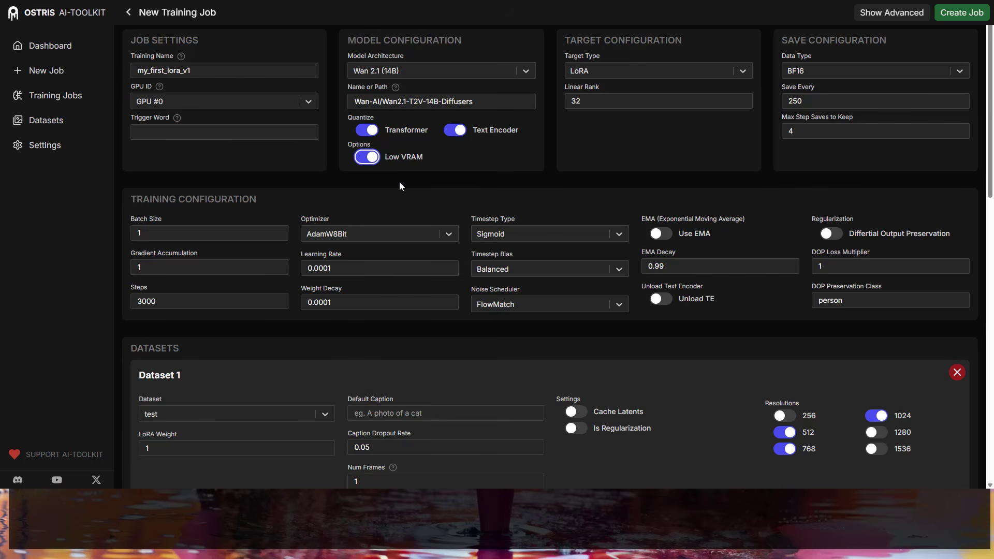
{"action": "left_click", "coordinate": [404, 187]}
- Set the training steps to 2 and enable Unload TE for the text encoder
{"action": "scroll", "coordinate": [362, 183], "scroll_direction": "down", "scroll_amount": 1}
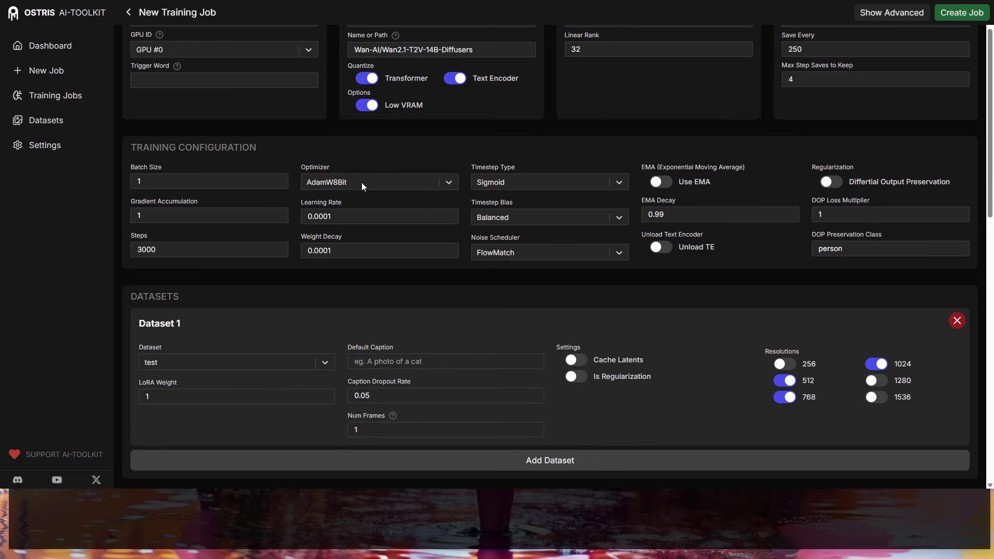
{"action": "double_click", "coordinate": [138, 250]}
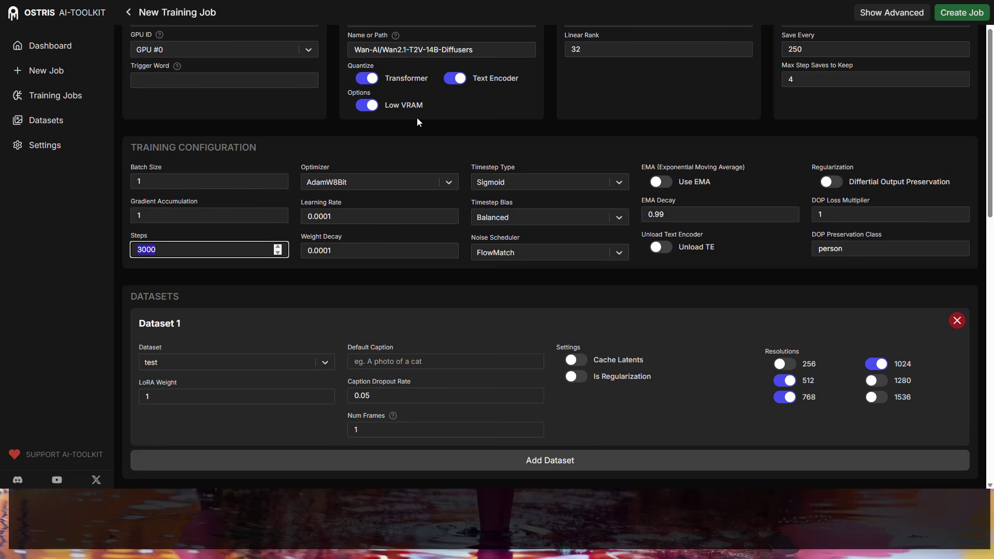
{"action": "scroll", "coordinate": [492, 140], "scroll_direction": "up", "scroll_amount": 1}
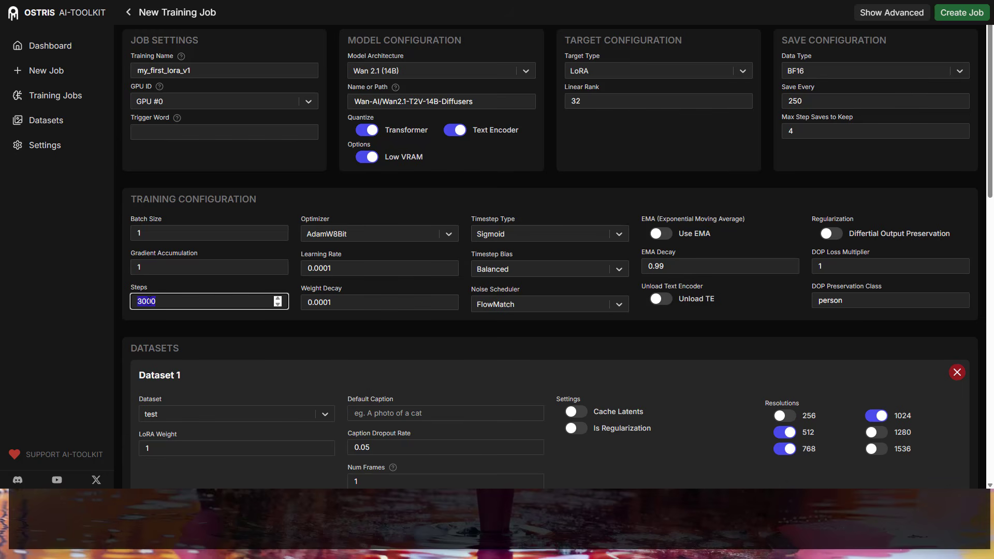
{"action": "type", "text": "2"}
{"action": "left_click", "coordinate": [94, 311]}
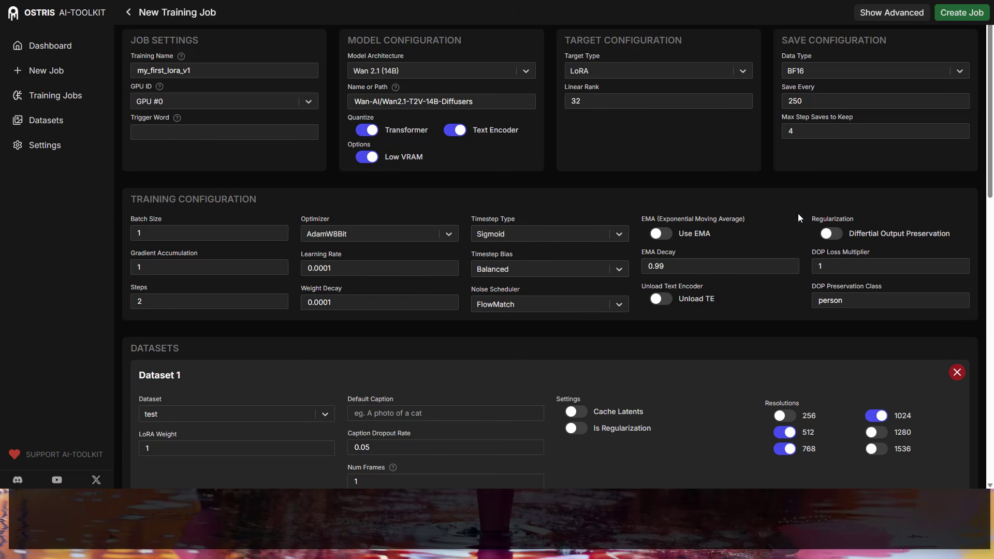
{"action": "left_click", "coordinate": [660, 299]}
- Choose test as the training data for Dataset 1
{"action": "scroll", "coordinate": [637, 319], "scroll_direction": "down", "scroll_amount": 2}
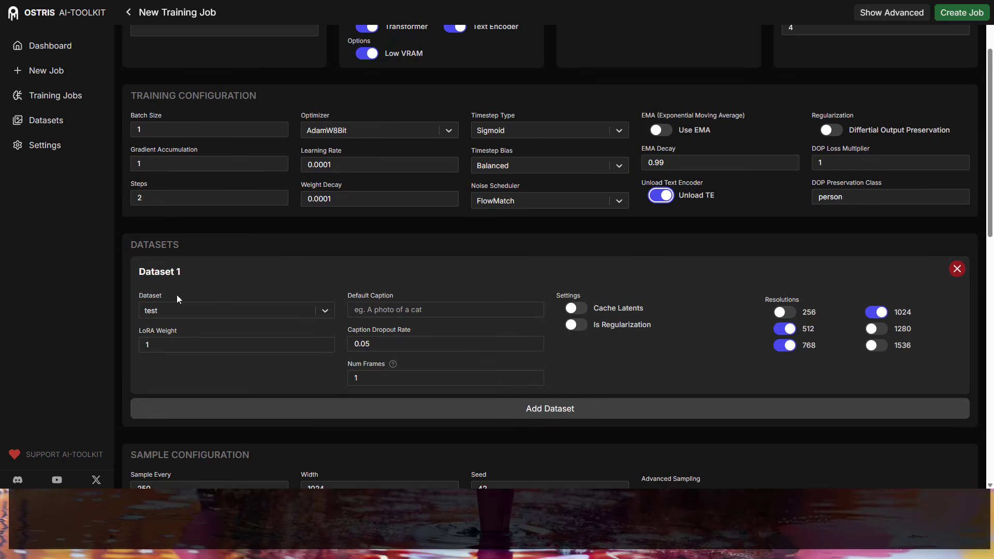
{"action": "left_click", "coordinate": [327, 312]}
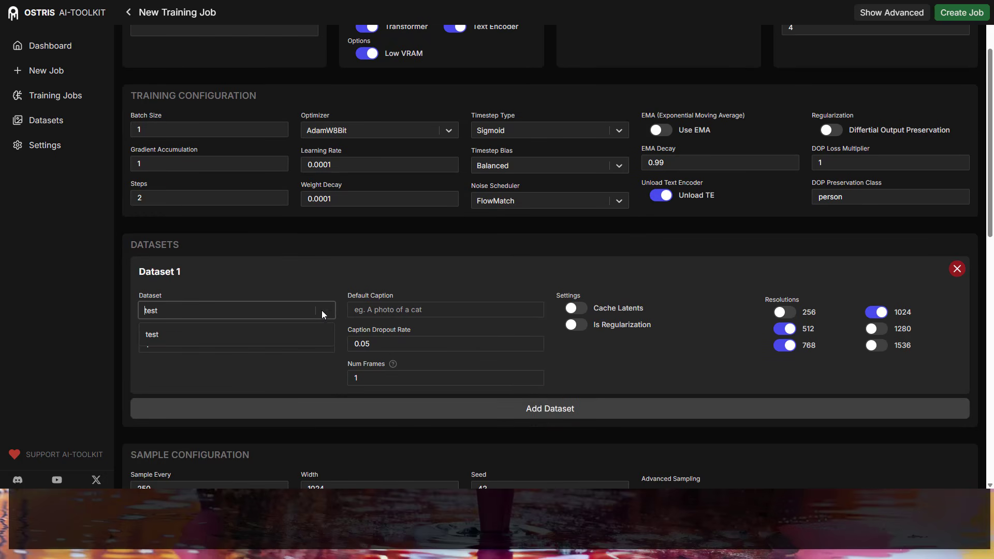
{"action": "left_click", "coordinate": [171, 336]}
{"action": "scroll", "coordinate": [220, 317], "scroll_direction": "down", "scroll_amount": 1}
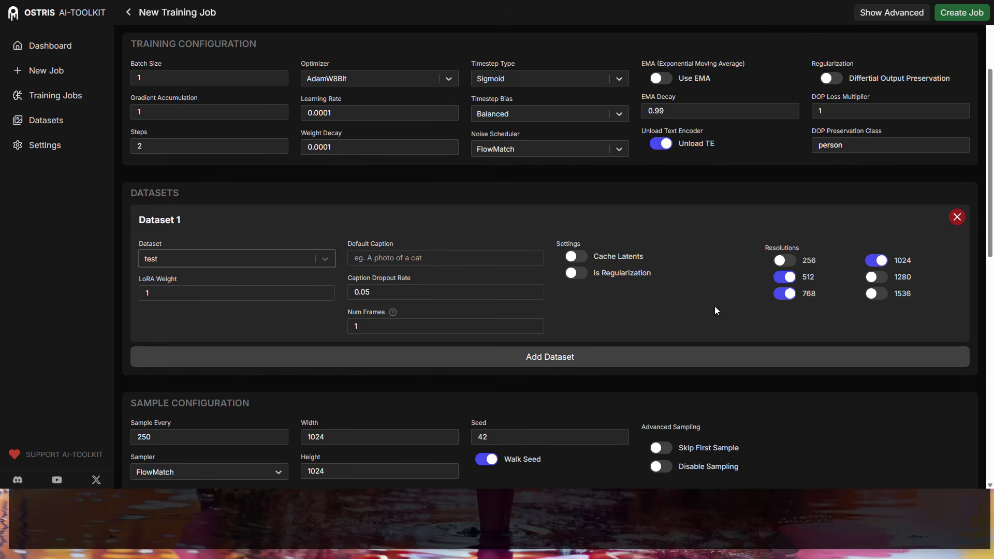
{"action": "scroll", "coordinate": [698, 311], "scroll_direction": "down", "scroll_amount": 2}
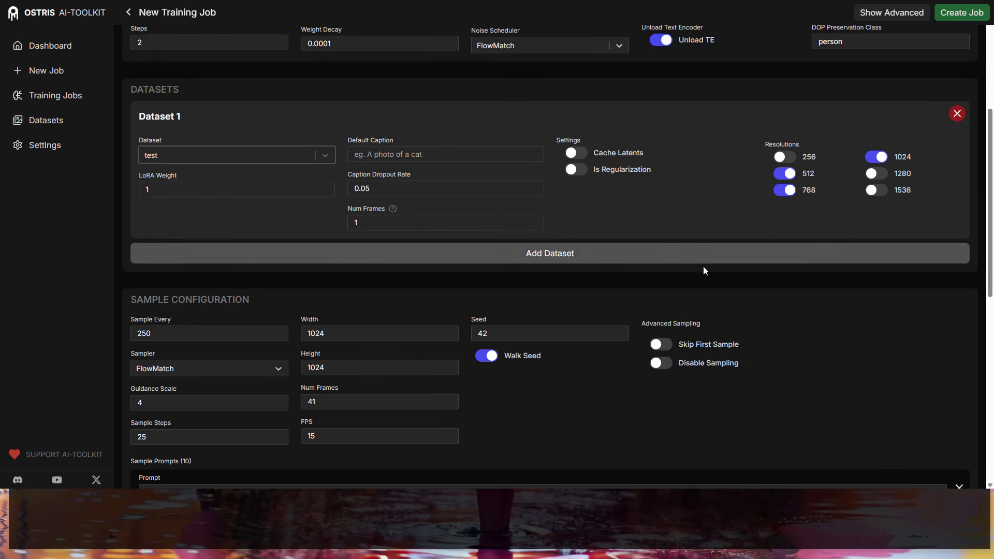
- Turn on Disable Sampling in the job's sample configuration
{"action": "scroll", "coordinate": [671, 265], "scroll_direction": "down", "scroll_amount": 2}
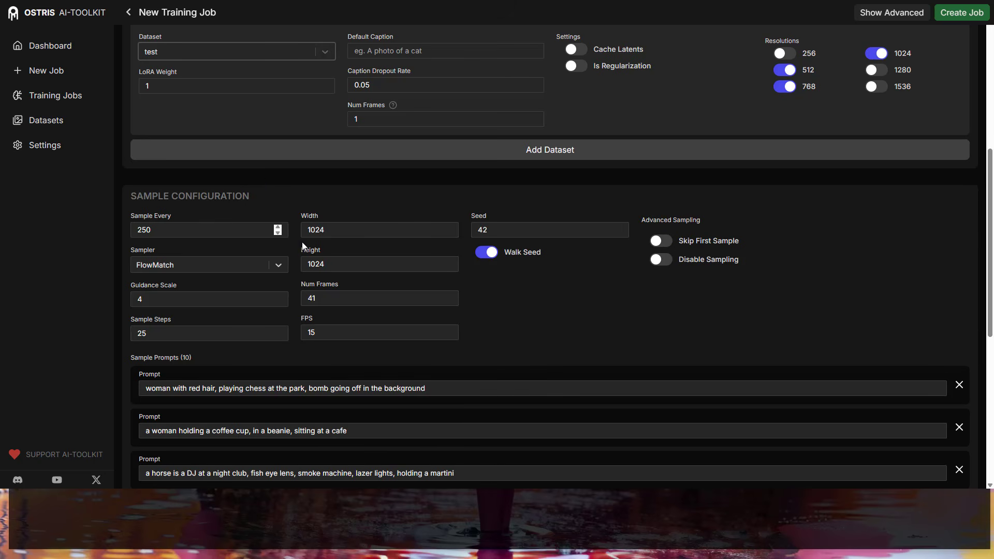
{"action": "scroll", "coordinate": [333, 287], "scroll_direction": "down", "scroll_amount": 2}
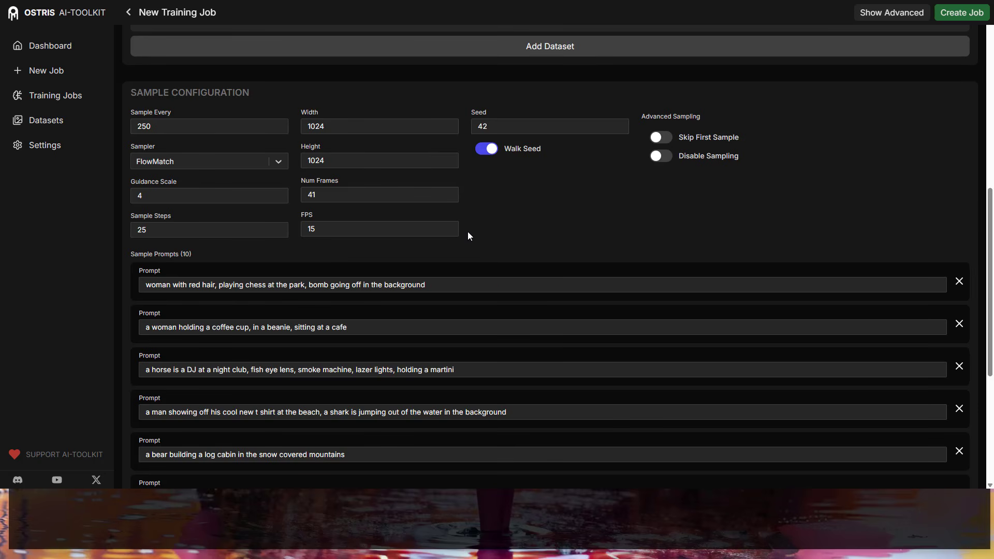
{"action": "scroll", "coordinate": [306, 237], "scroll_direction": "down", "scroll_amount": 2}
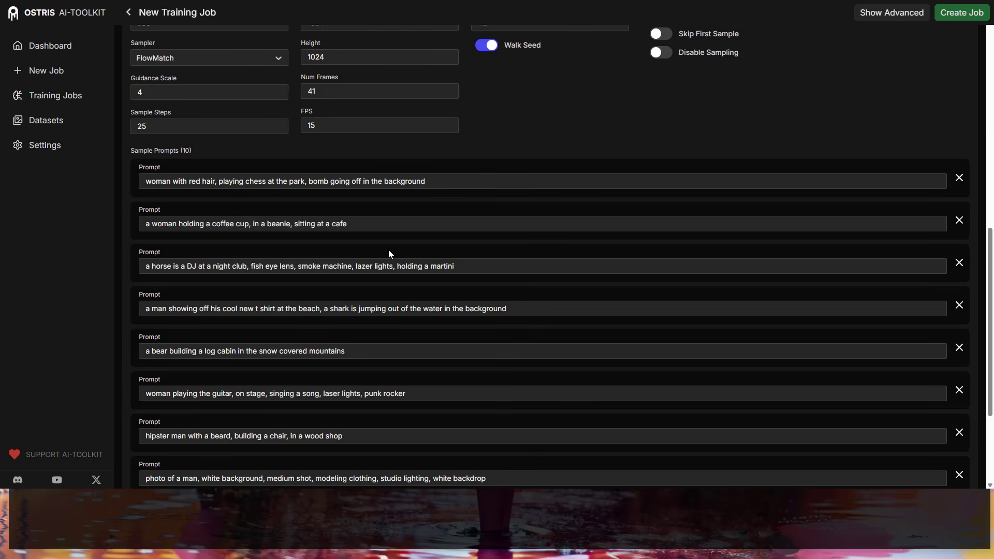
{"action": "scroll", "coordinate": [432, 246], "scroll_direction": "up", "scroll_amount": 1}
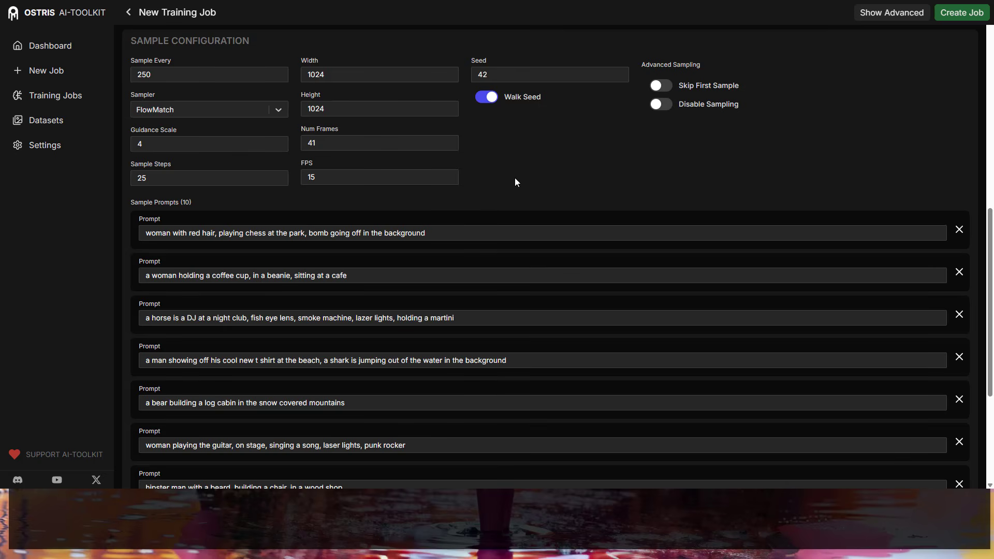
{"action": "scroll", "coordinate": [518, 182], "scroll_direction": "up", "scroll_amount": 2}
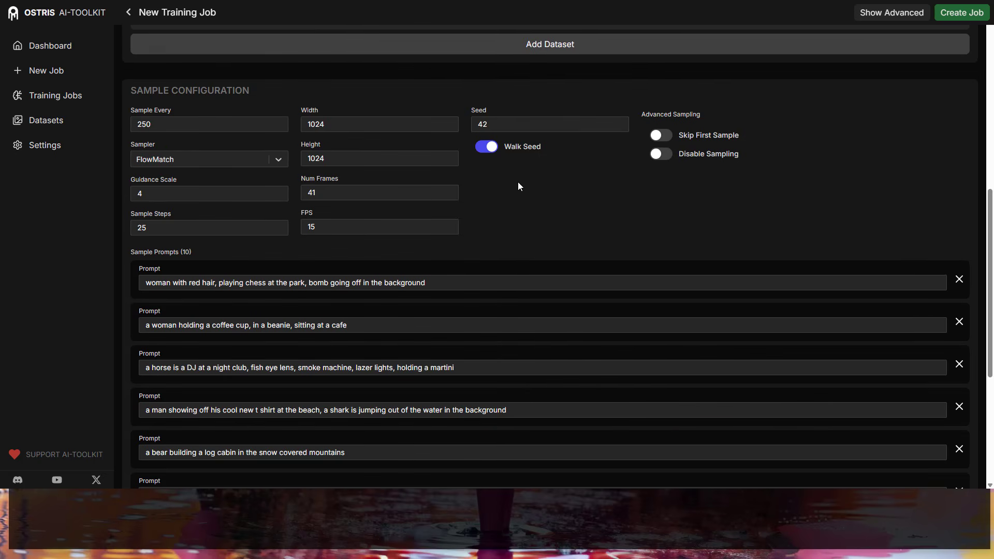
{"action": "left_click", "coordinate": [663, 210]}
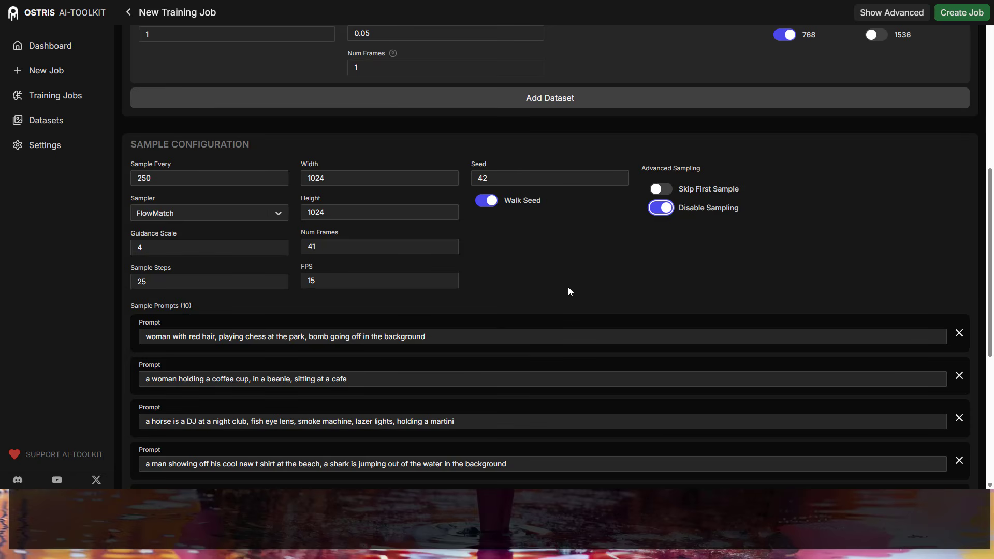
- Look back over the job's sample, dataset and training settings and try to create the job under its current name
{"action": "scroll", "coordinate": [568, 288], "scroll_direction": "up", "scroll_amount": 3}
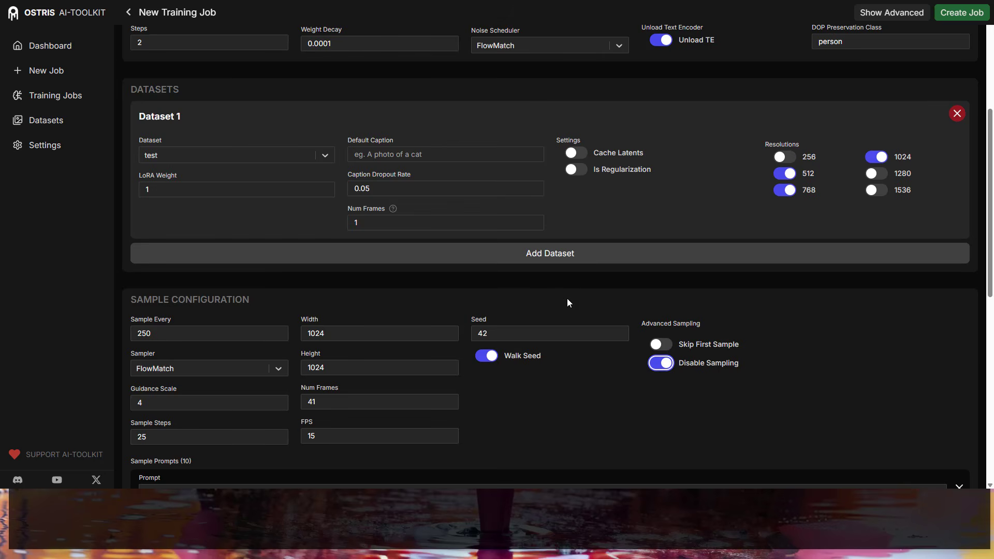
{"action": "scroll", "coordinate": [567, 300], "scroll_direction": "down", "scroll_amount": 9}
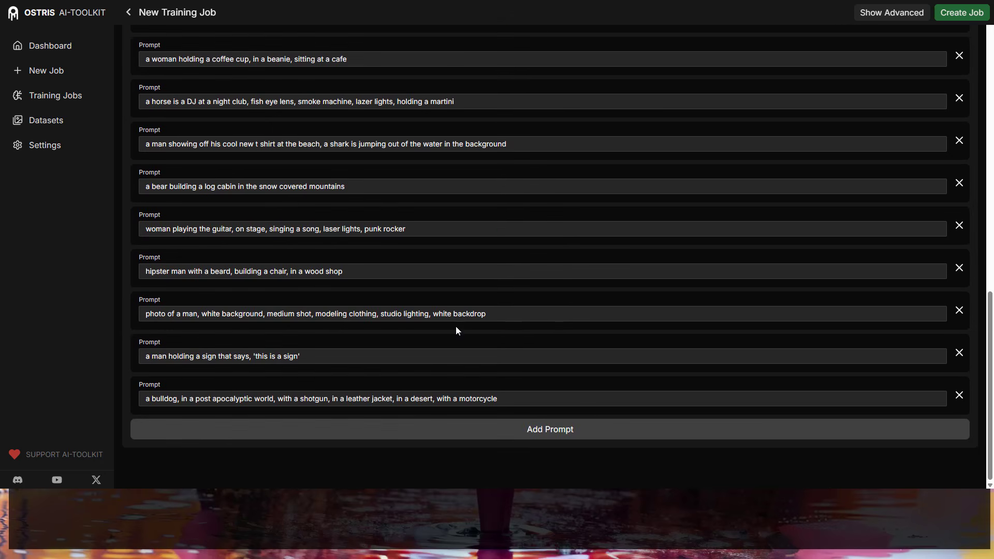
{"action": "scroll", "coordinate": [398, 226], "scroll_direction": "up", "scroll_amount": 5}
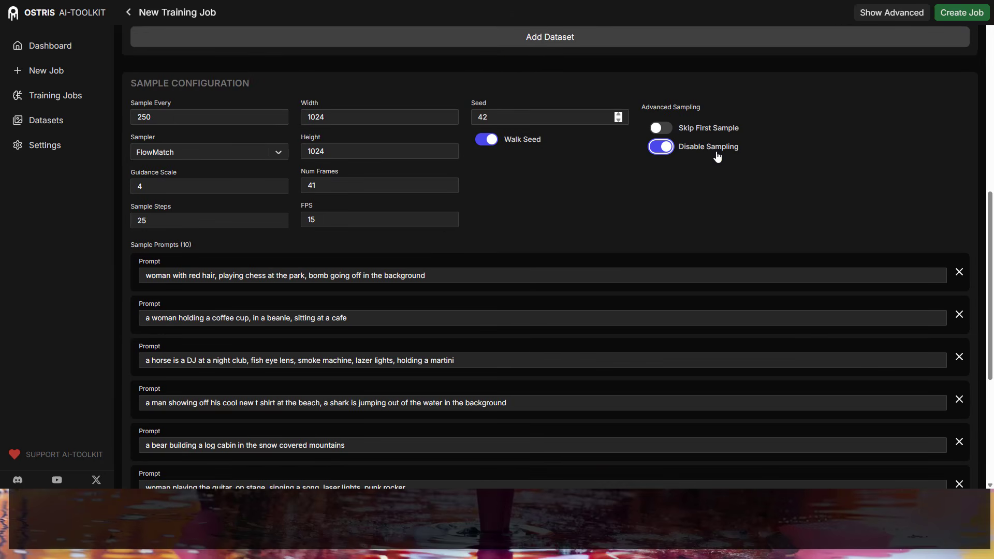
{"action": "scroll", "coordinate": [597, 212], "scroll_direction": "up", "scroll_amount": 8}
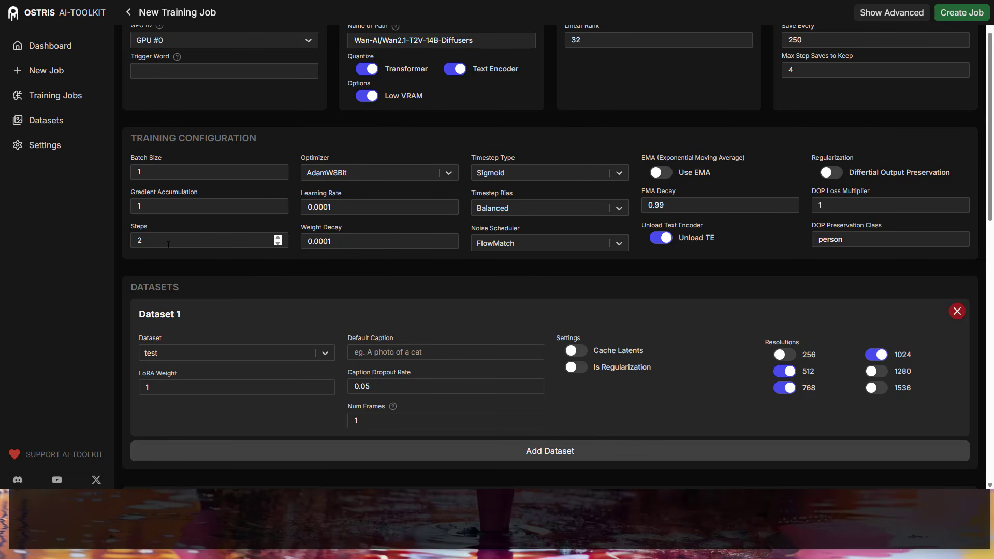
{"action": "scroll", "coordinate": [309, 265], "scroll_direction": "up", "scroll_amount": 1}
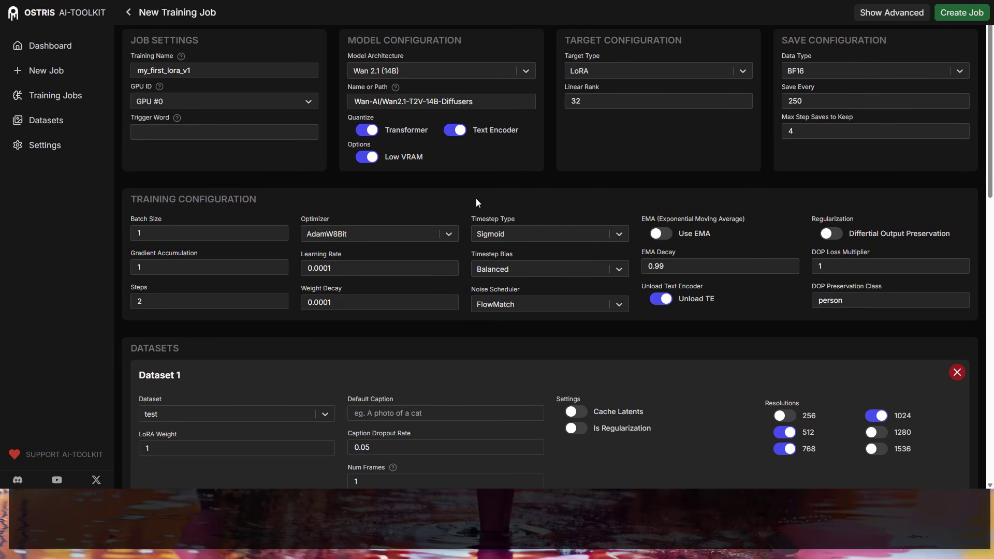
{"action": "left_click", "coordinate": [961, 15]}
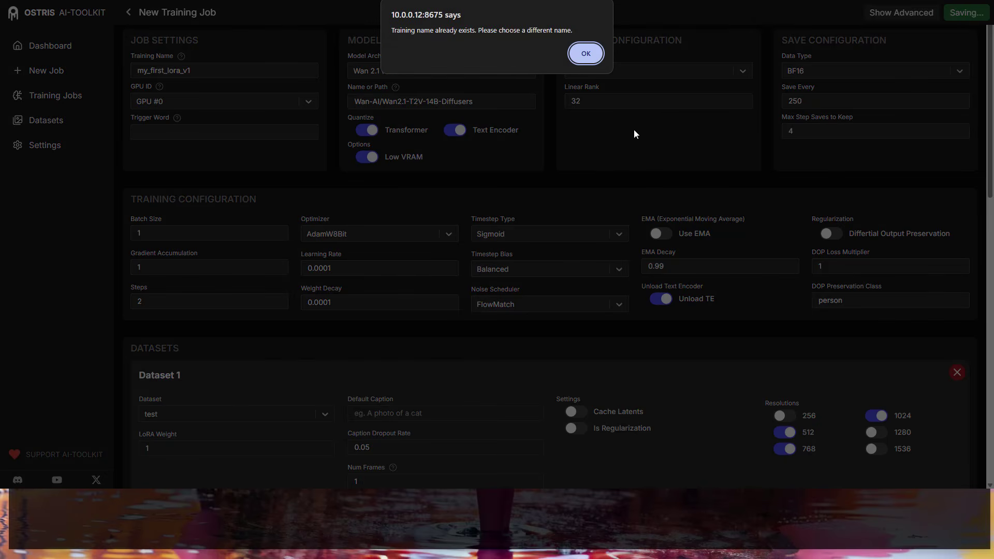
{"action": "left_click", "coordinate": [585, 53]}
- Rename the training job to my_first_lora_v2-test and create it
{"action": "left_click", "coordinate": [218, 72]}
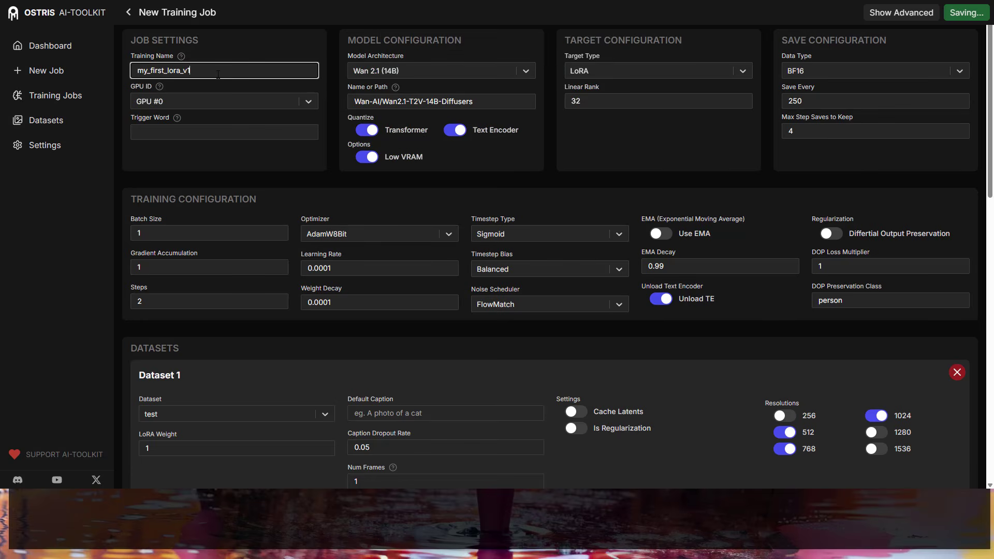
{"action": "key", "text": "BackSpace"}
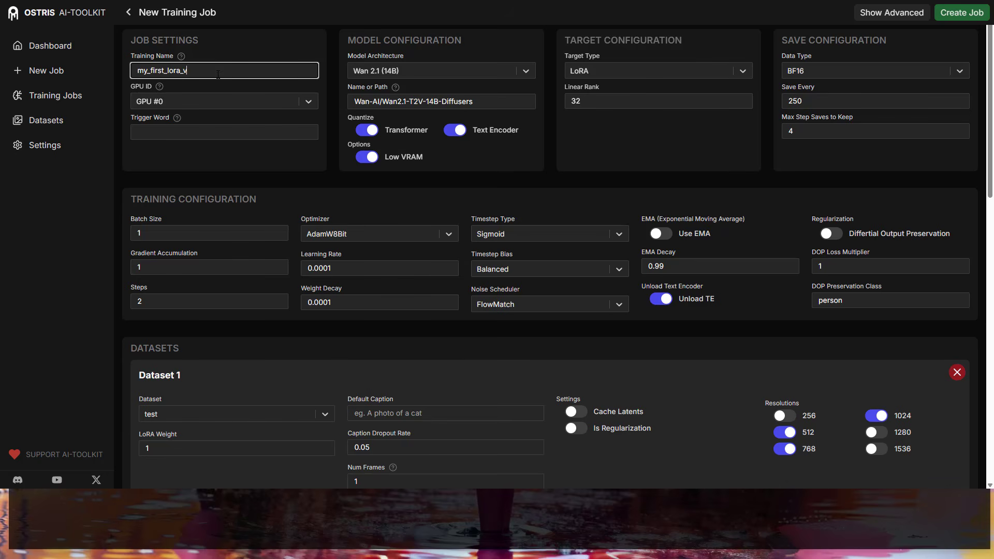
{"action": "type", "text": "2-test"}
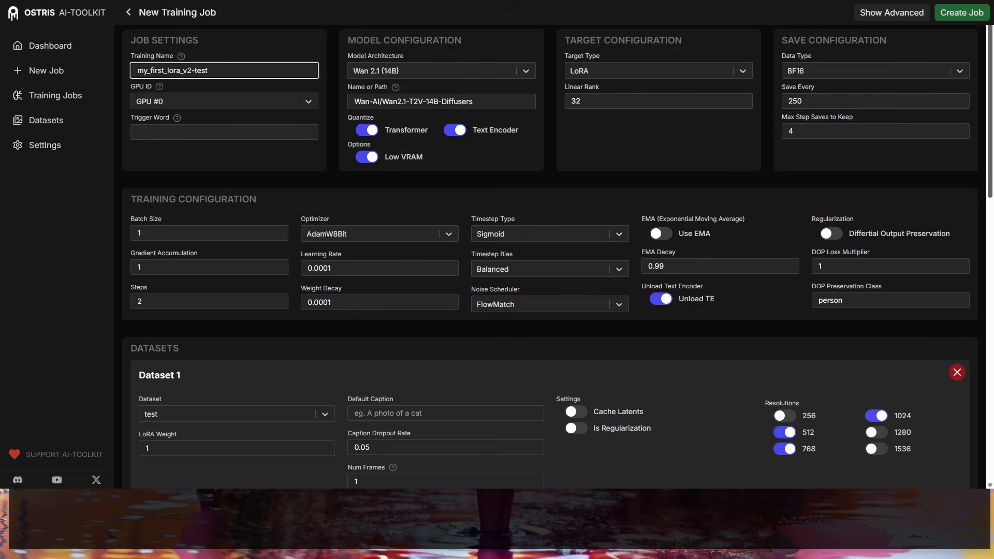
{"action": "left_click", "coordinate": [962, 13]}
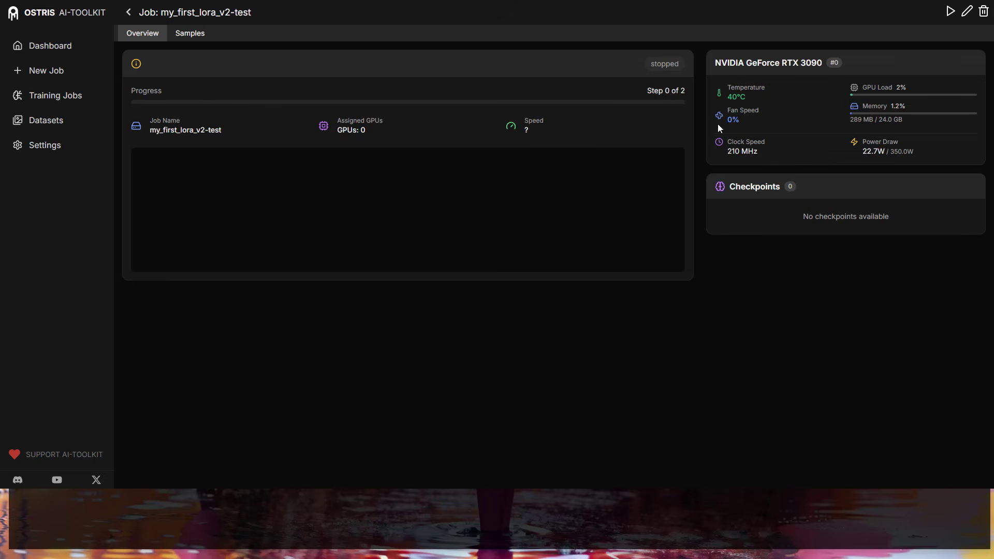
- Start the my_first_lora_v2-test training run with its console window minimized, and check the job's samples and overview
{"action": "left_click", "coordinate": [950, 12]}
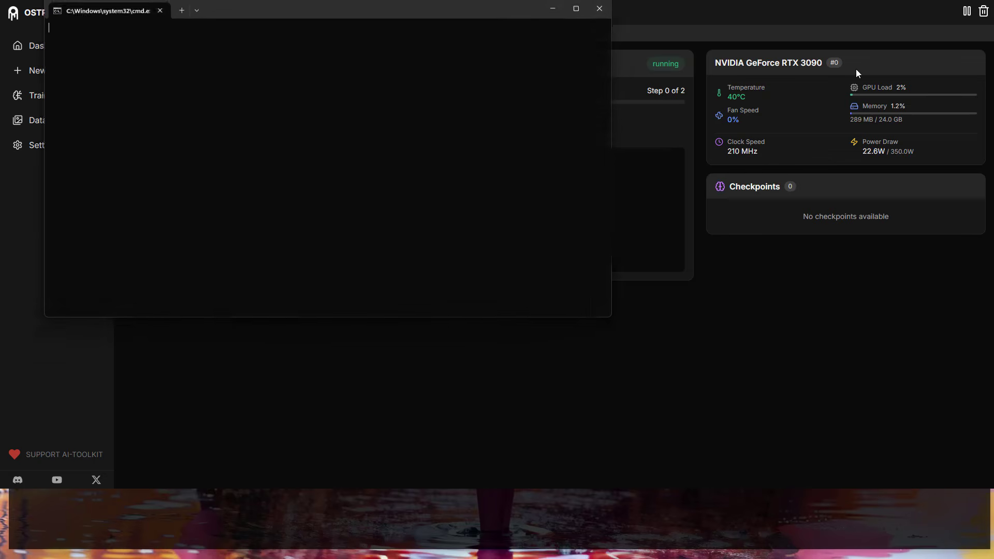
{"action": "left_click", "coordinate": [559, 6]}
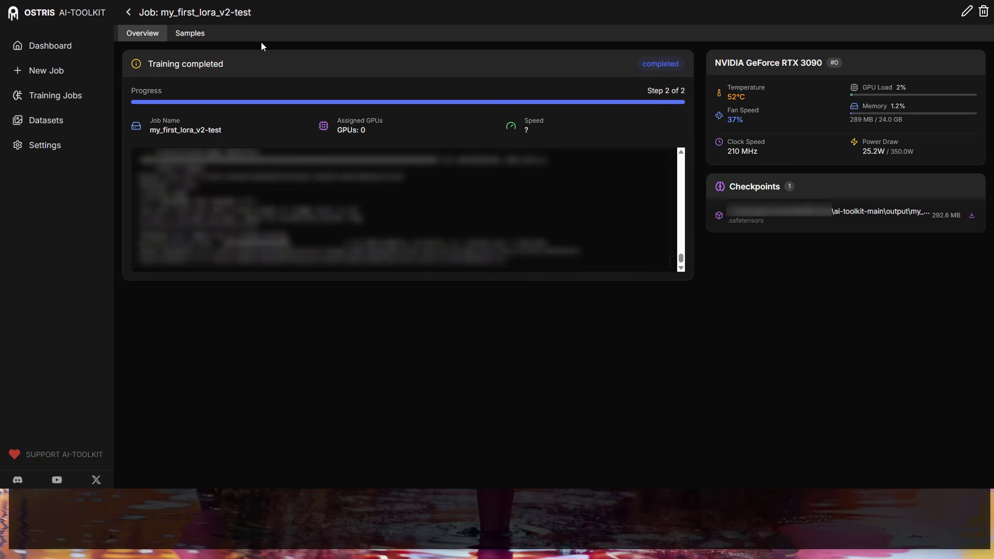
{"action": "left_click", "coordinate": [197, 37]}
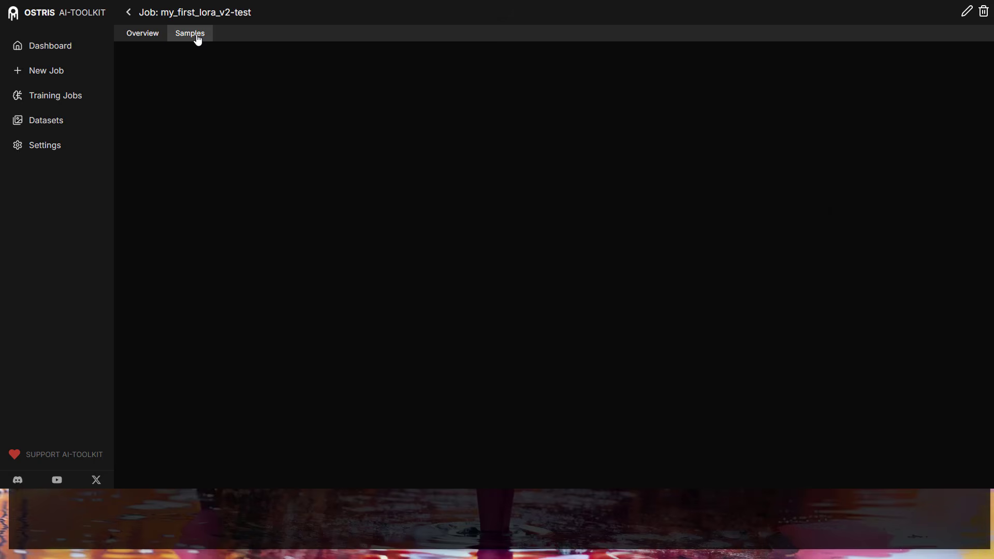
{"action": "left_click", "coordinate": [159, 42]}
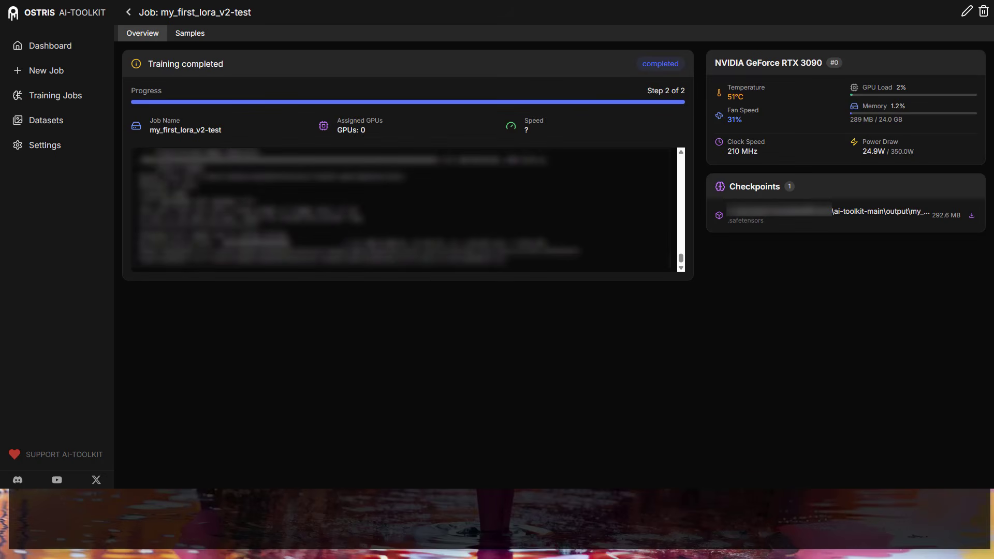
- Update the completed job to 10 training steps and resume its training
{"action": "left_click", "coordinate": [965, 15]}
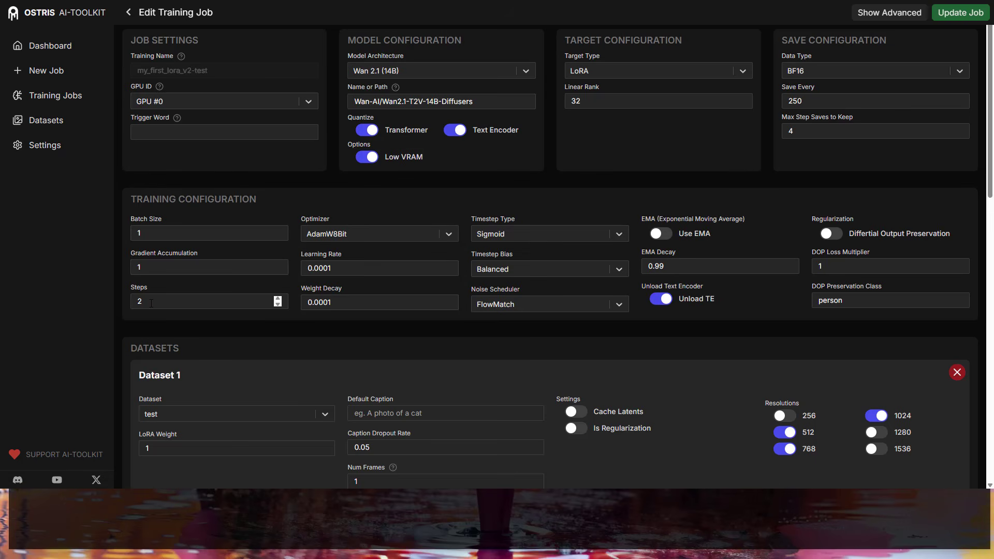
{"action": "left_click_drag", "start_coordinate": [151, 303], "coordinate": [134, 304]}
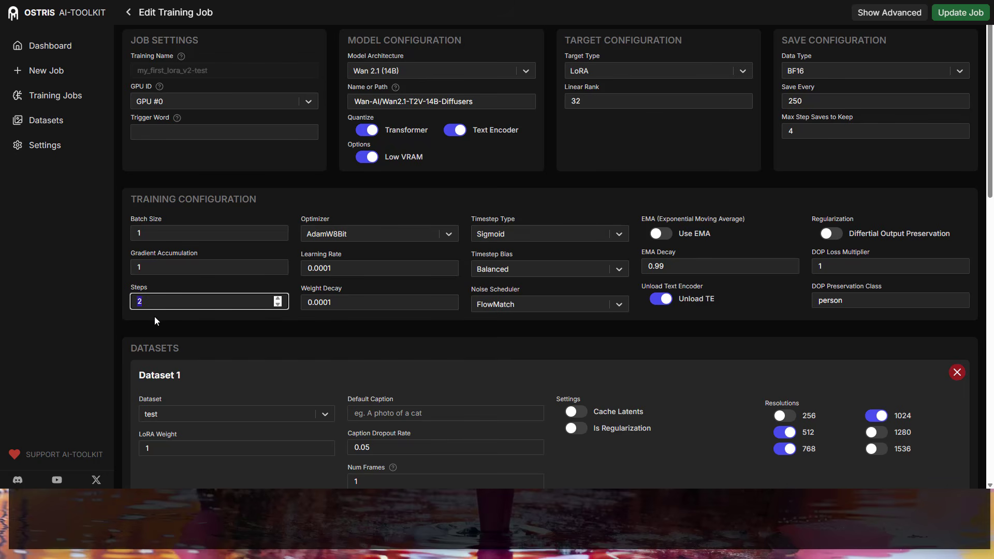
{"action": "left_click", "coordinate": [97, 292]}
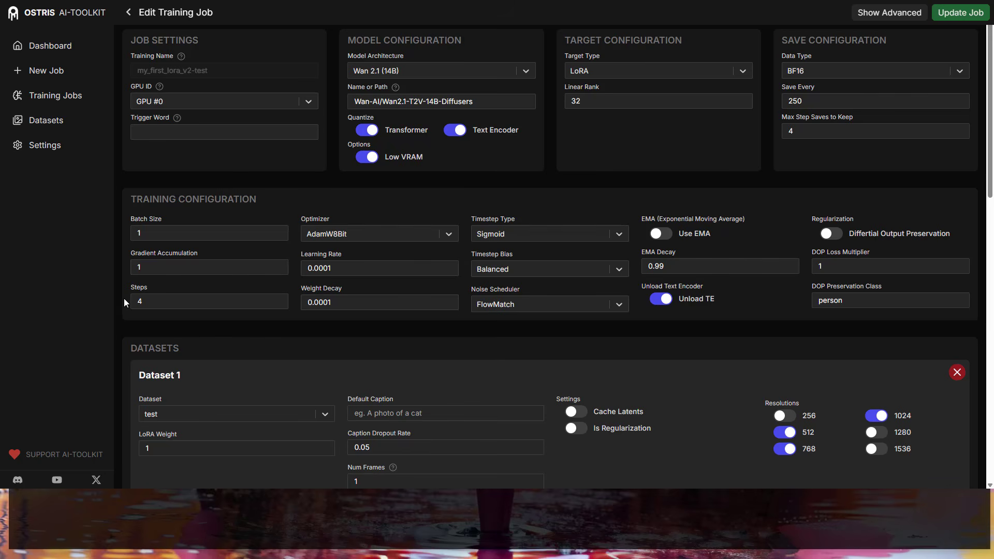
{"action": "double_click", "coordinate": [147, 301]}
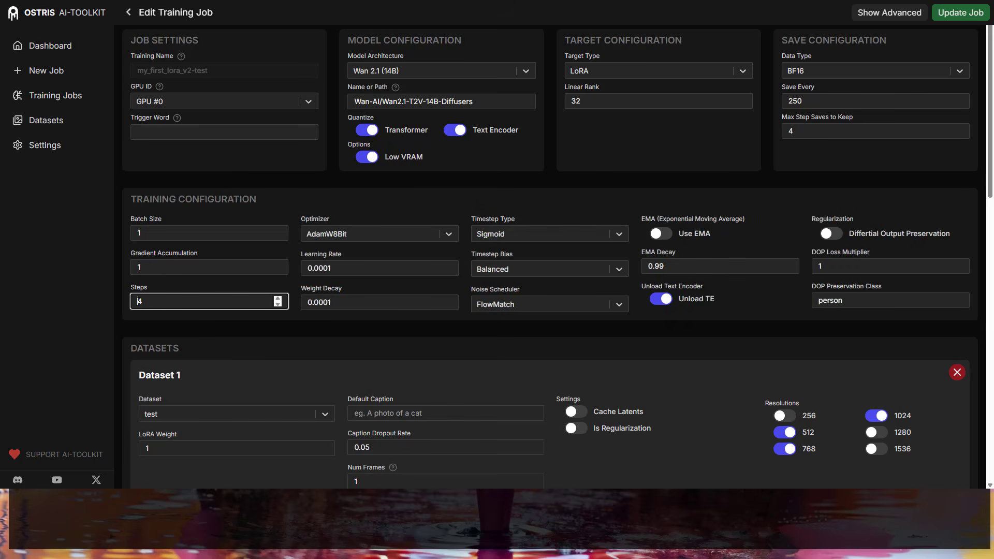
{"action": "type", "text": "10"}
{"action": "left_click", "coordinate": [90, 309]}
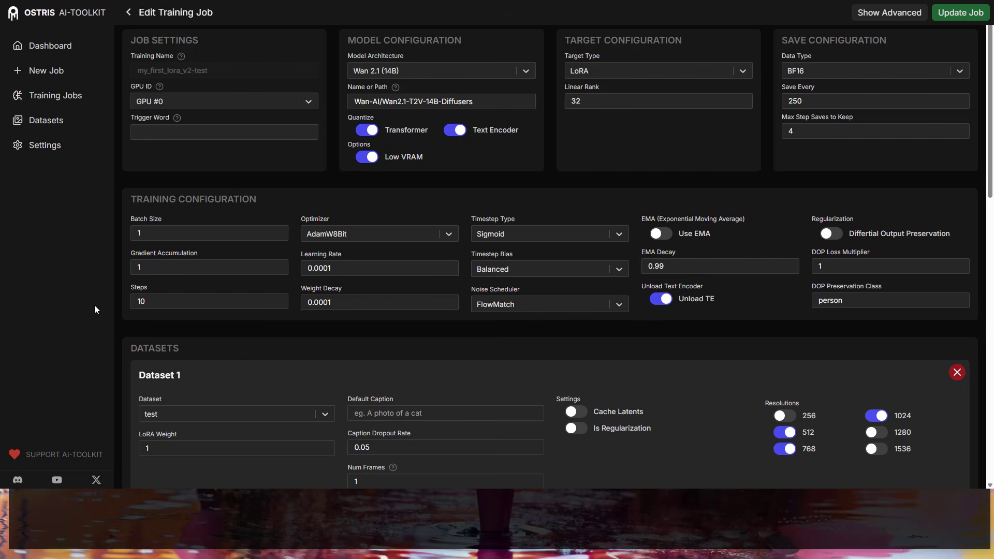
{"action": "left_click", "coordinate": [963, 13]}
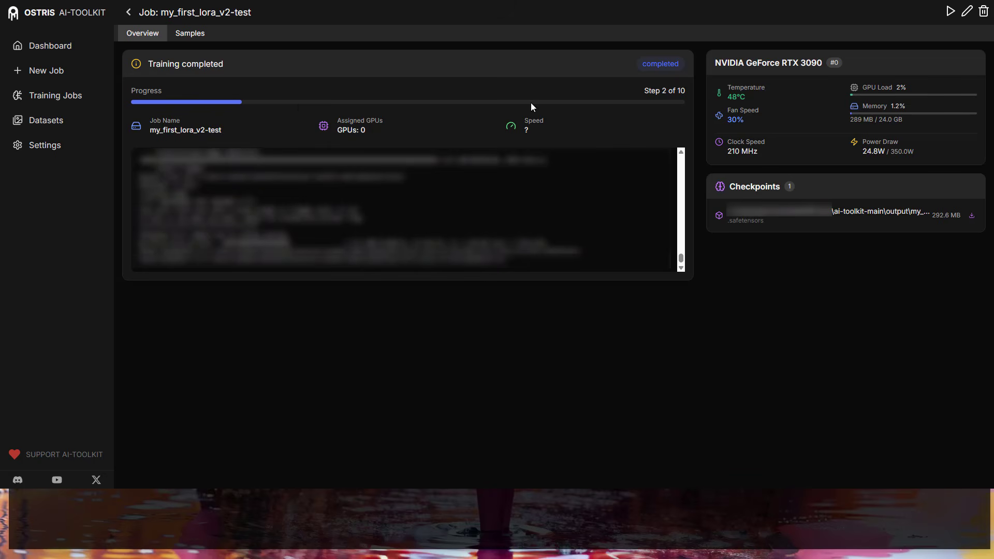
{"action": "left_click", "coordinate": [950, 12]}
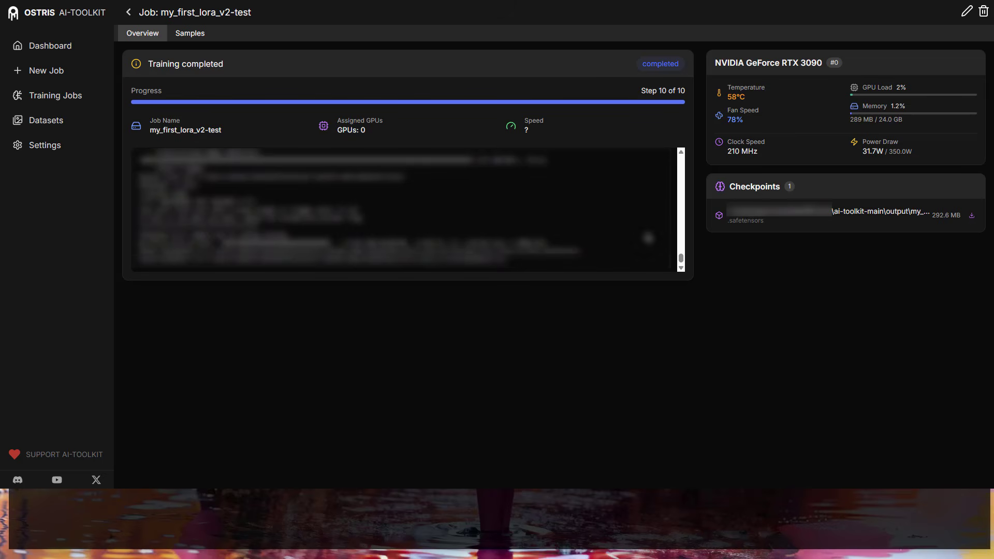
- Reopen the job for editing and shorten the first sample prompt to "woman, playing chess at the park, bomb going off in the background"
{"action": "left_click", "coordinate": [965, 15]}
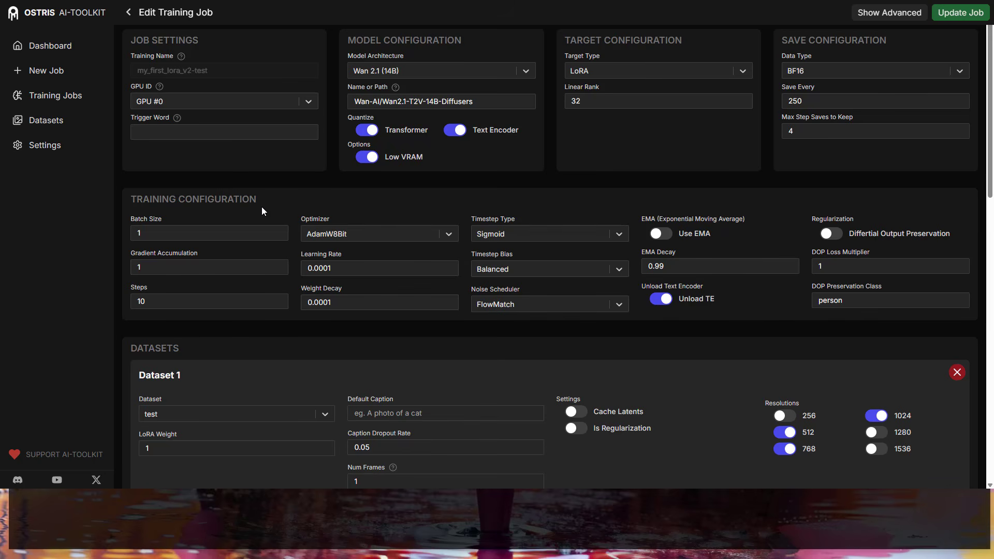
{"action": "scroll", "coordinate": [262, 211], "scroll_direction": "down", "scroll_amount": 2}
{"action": "scroll", "coordinate": [261, 210], "scroll_direction": "down", "scroll_amount": 3}
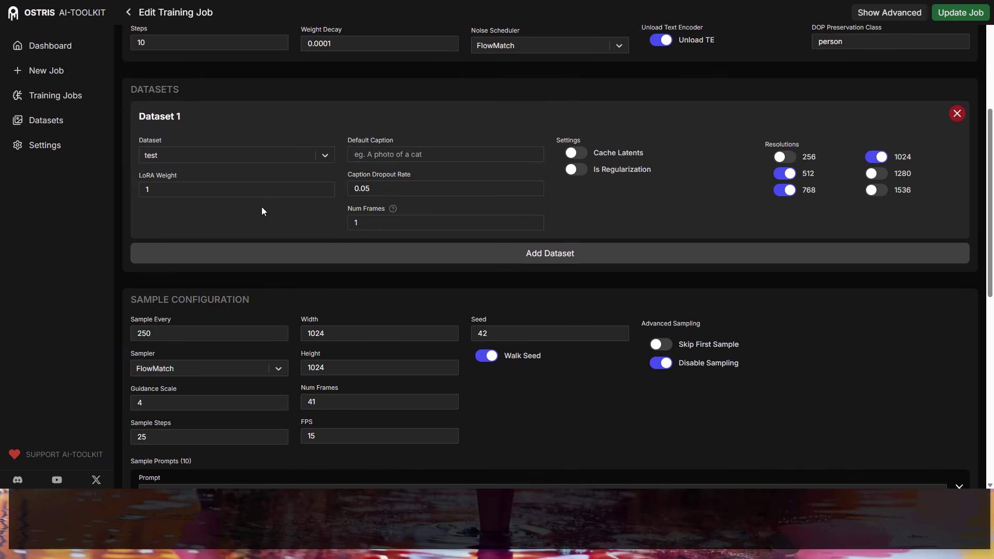
{"action": "scroll", "coordinate": [466, 264], "scroll_direction": "down", "scroll_amount": 3}
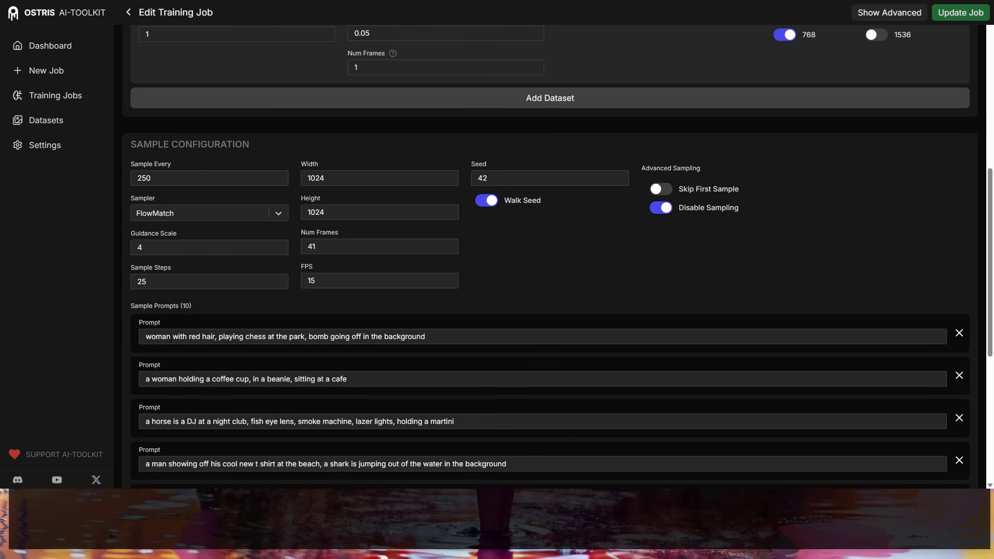
{"action": "left_click_drag", "start_coordinate": [171, 336], "coordinate": [216, 337]}
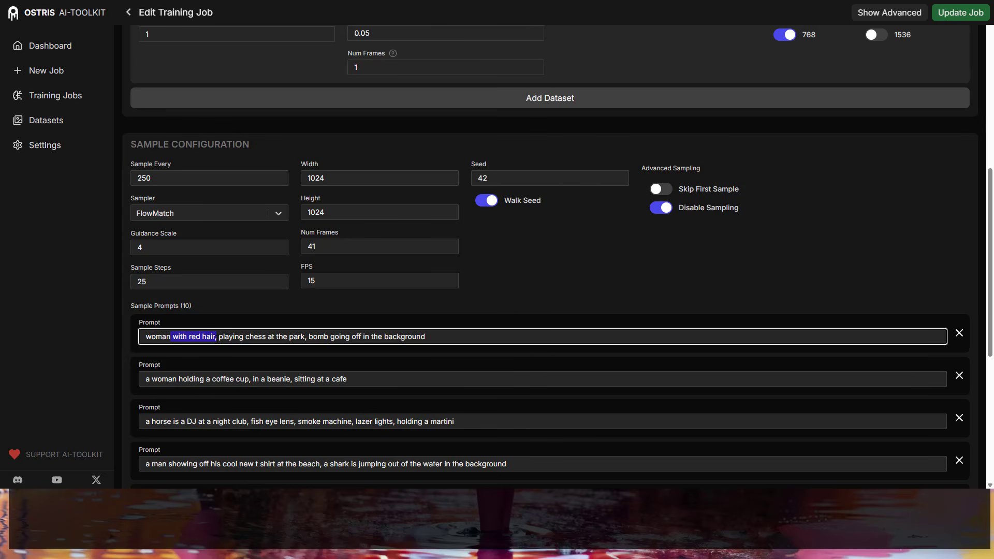
{"action": "key", "text": "BackSpace"}
{"action": "key", "text": "Delete"}
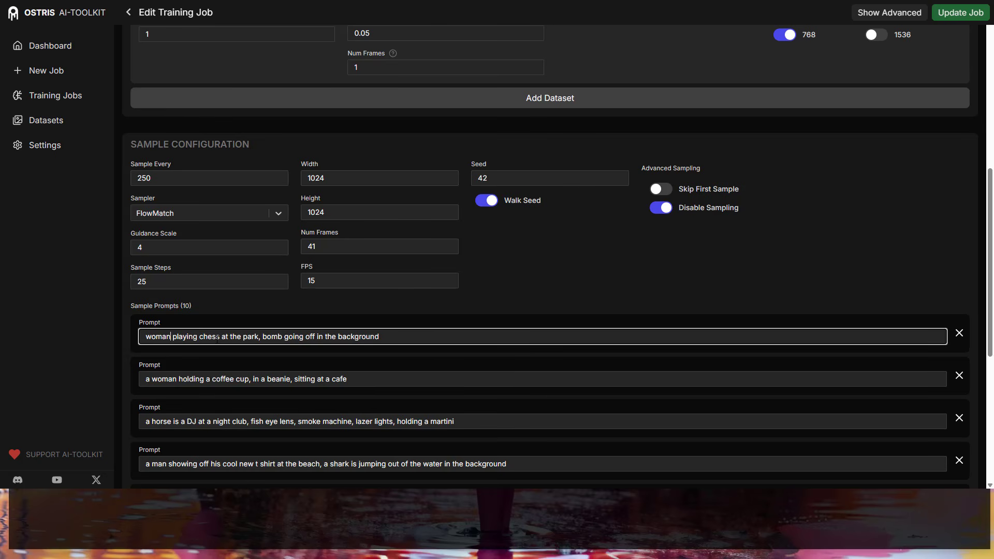
{"action": "type", "text": ","}
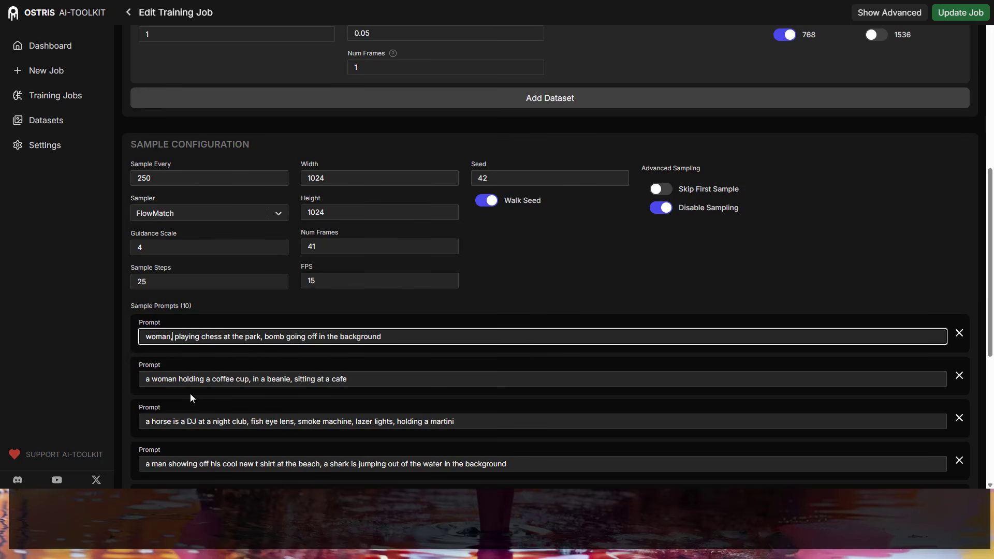
- Delete the six sample prompts below the first, from the coffee cup woman through the hipster man building a chair
{"action": "left_click", "coordinate": [959, 378]}
{"action": "left_click", "coordinate": [960, 378]}
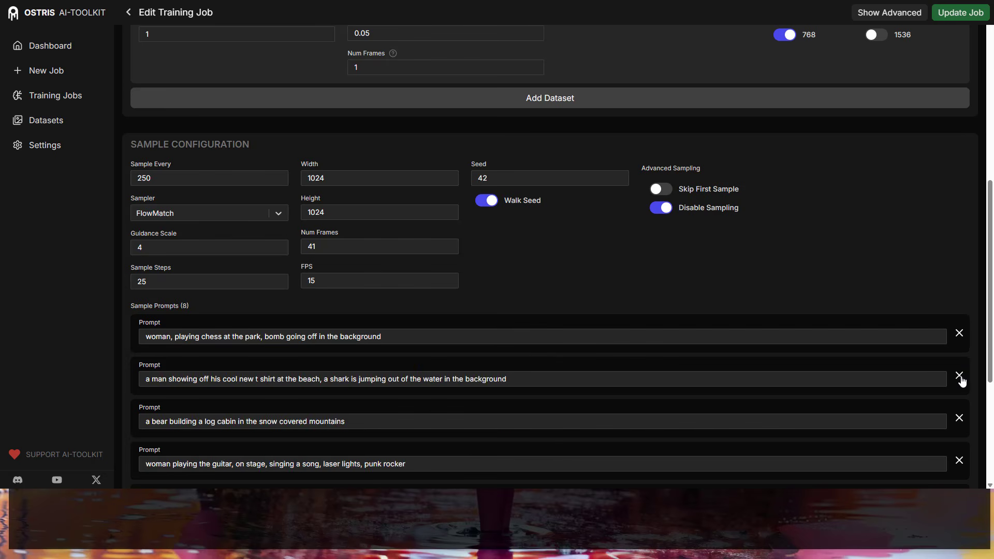
{"action": "left_click", "coordinate": [960, 379]}
{"action": "left_click", "coordinate": [960, 379]}
{"action": "left_click", "coordinate": [960, 378]}
{"action": "left_click", "coordinate": [960, 379]}
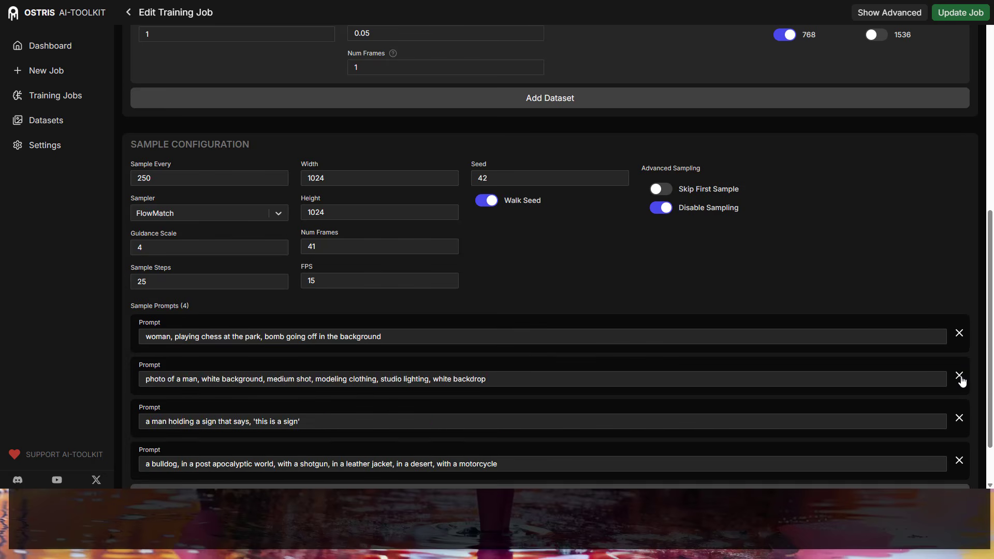
- Delete the three remaining sample prompts below the first: the man modeling clothing, the man holding a sign, and the bulldog
{"action": "left_click", "coordinate": [960, 379]}
{"action": "left_click", "coordinate": [960, 378]}
{"action": "left_click", "coordinate": [959, 396]}
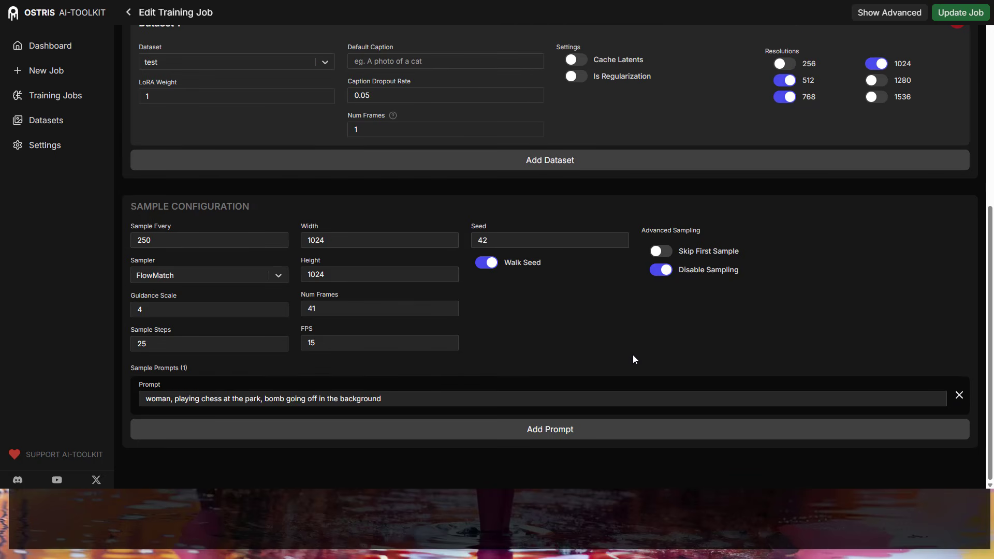
- Set the sample configuration to 20 sample steps and 1 frame
{"action": "double_click", "coordinate": [137, 343]}
{"action": "type", "text": "20"}
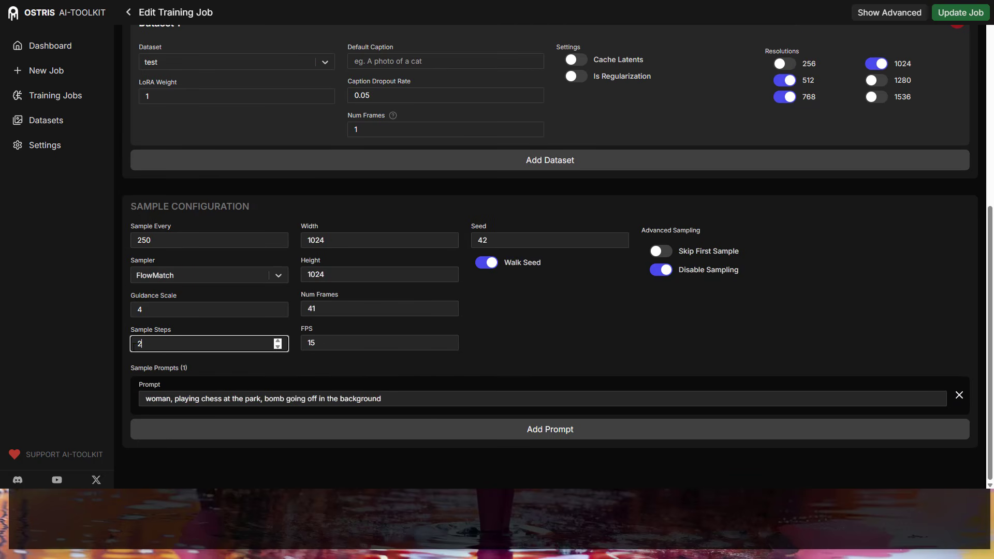
{"action": "left_click", "coordinate": [509, 325]}
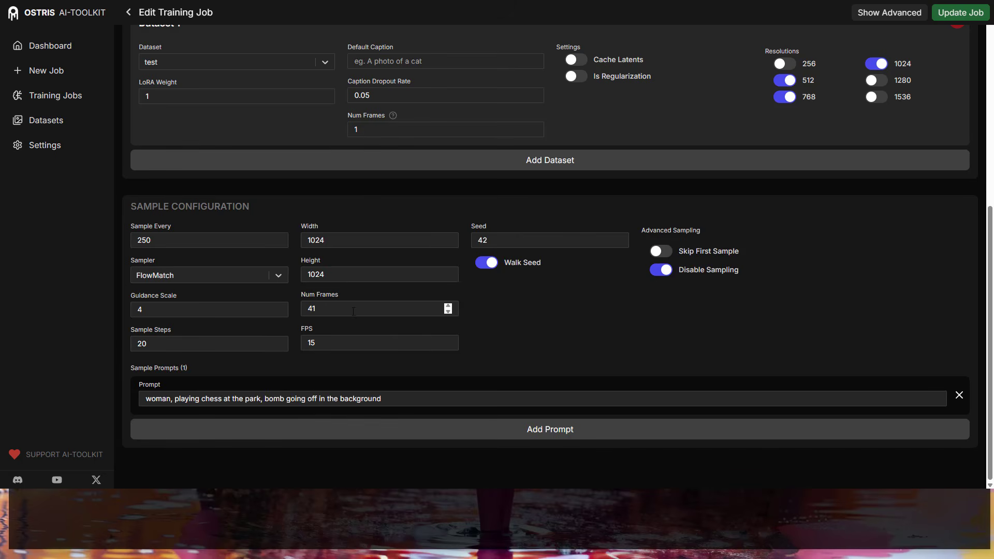
{"action": "double_click", "coordinate": [383, 309]}
{"action": "type", "text": "1"}
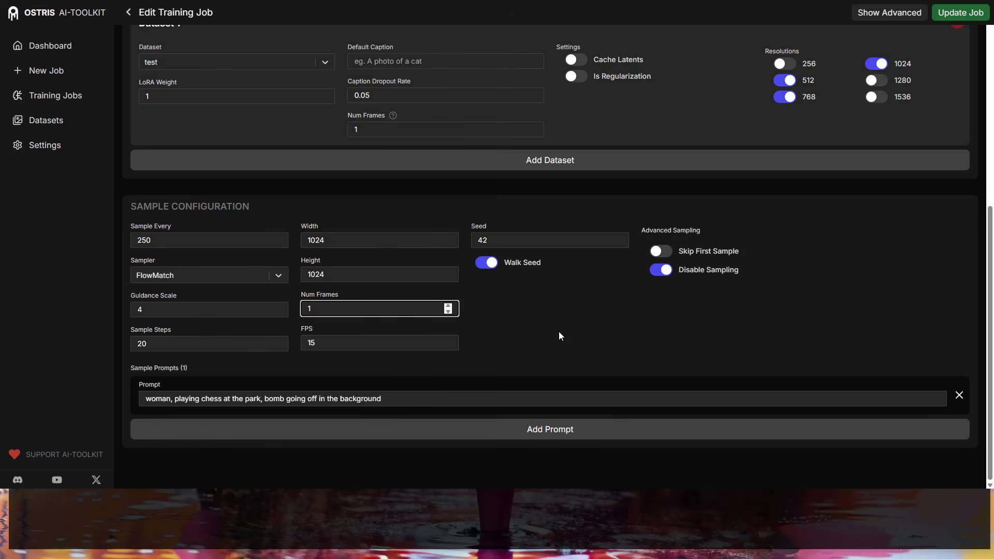
- Set the sample image size to a width of 512 and a height of 768
{"action": "double_click", "coordinate": [332, 240]}
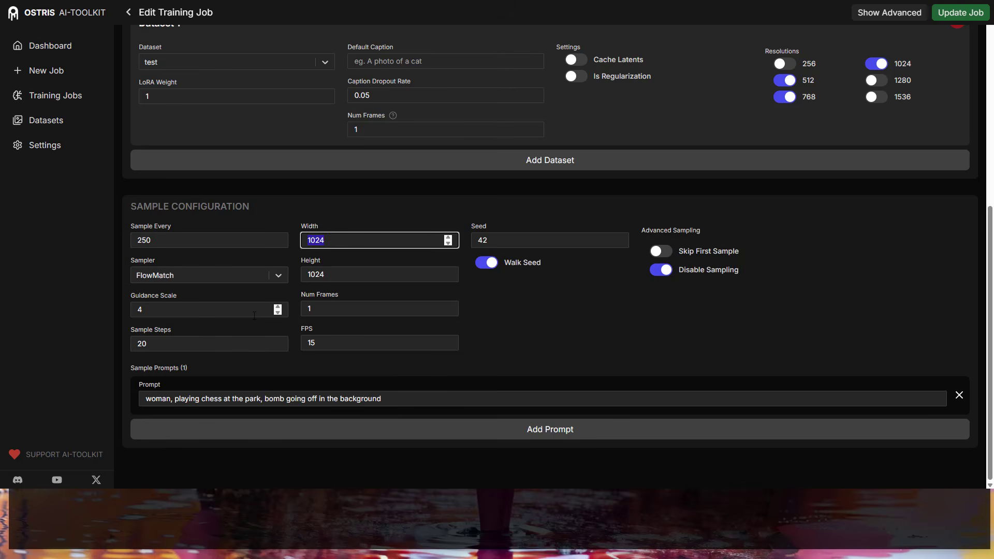
{"action": "type", "text": "512"}
{"action": "double_click", "coordinate": [317, 275]}
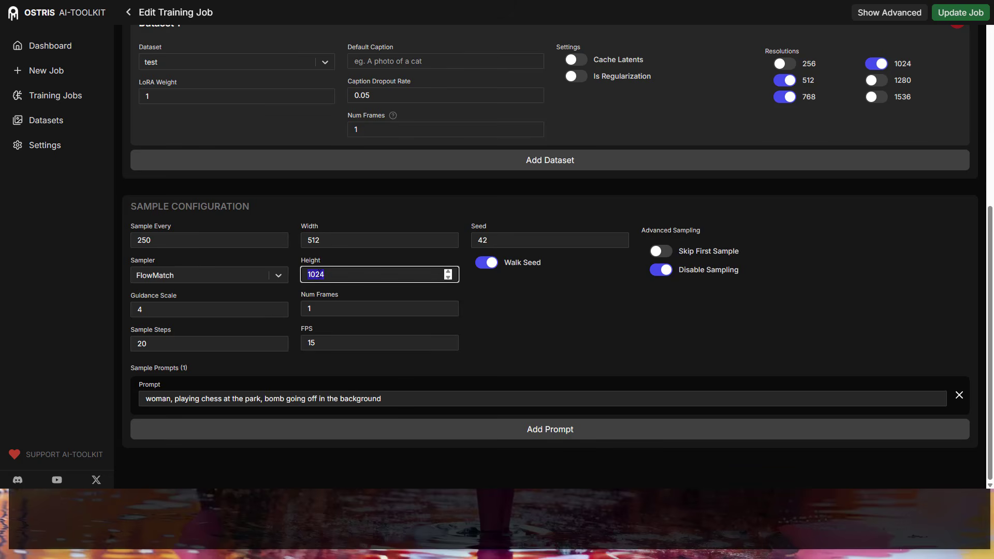
{"action": "type", "text": "768"}
{"action": "left_click", "coordinate": [487, 322]}
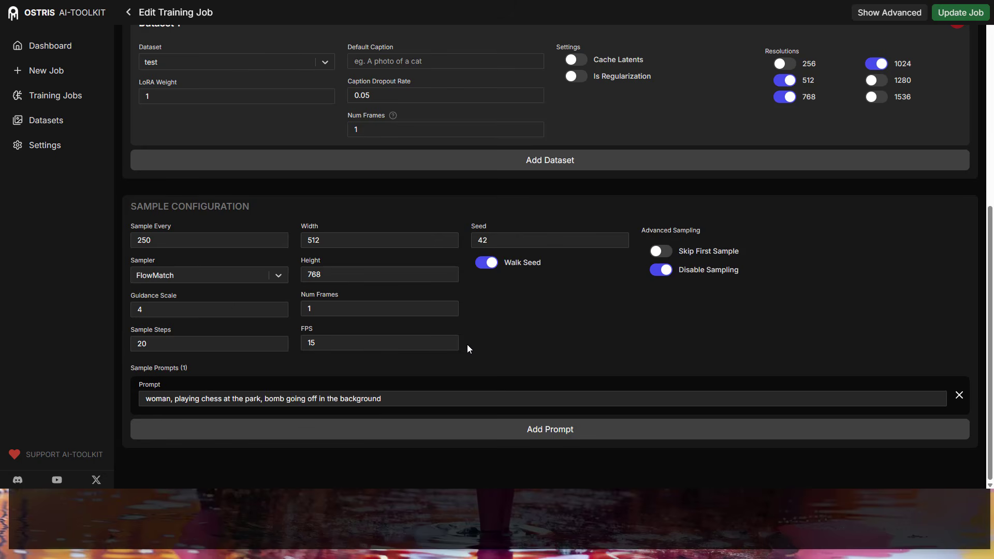
- Turn off Disable Sampling in the advanced sampling options and update the job
{"action": "left_click", "coordinate": [663, 272]}
{"action": "scroll", "coordinate": [625, 333], "scroll_direction": "up", "scroll_amount": 6}
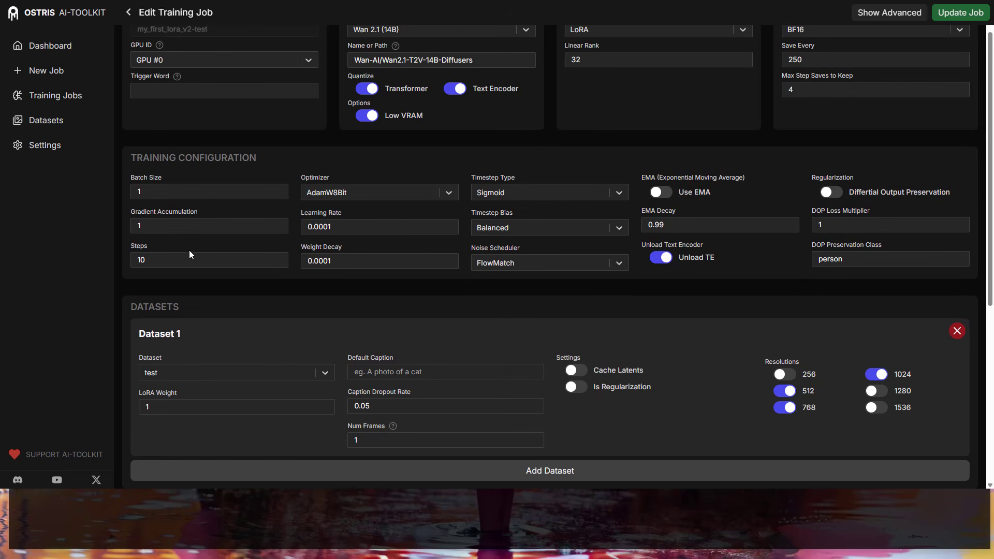
{"action": "left_click", "coordinate": [176, 256]}
{"action": "double_click", "coordinate": [146, 261]}
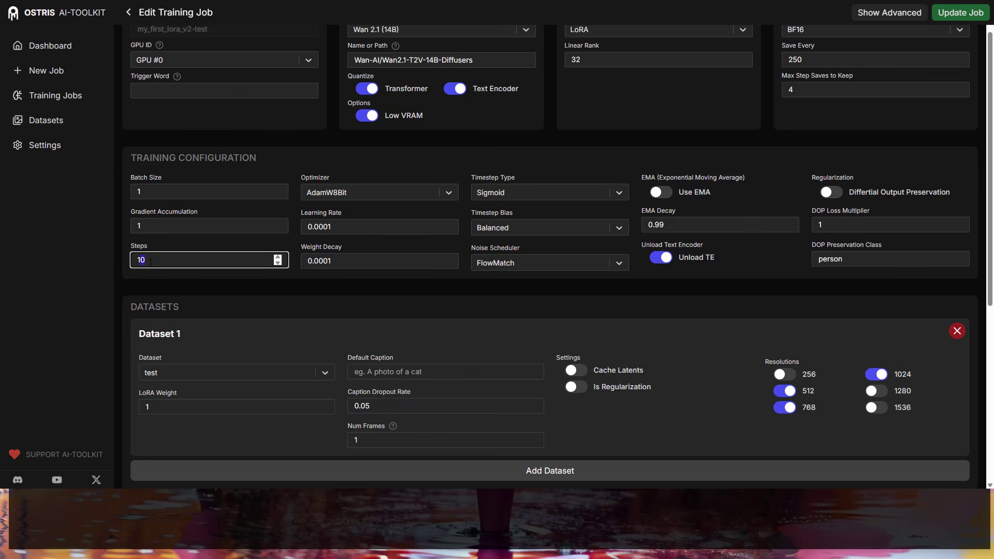
{"action": "left_click", "coordinate": [150, 263]}
{"action": "left_click", "coordinate": [961, 14]}
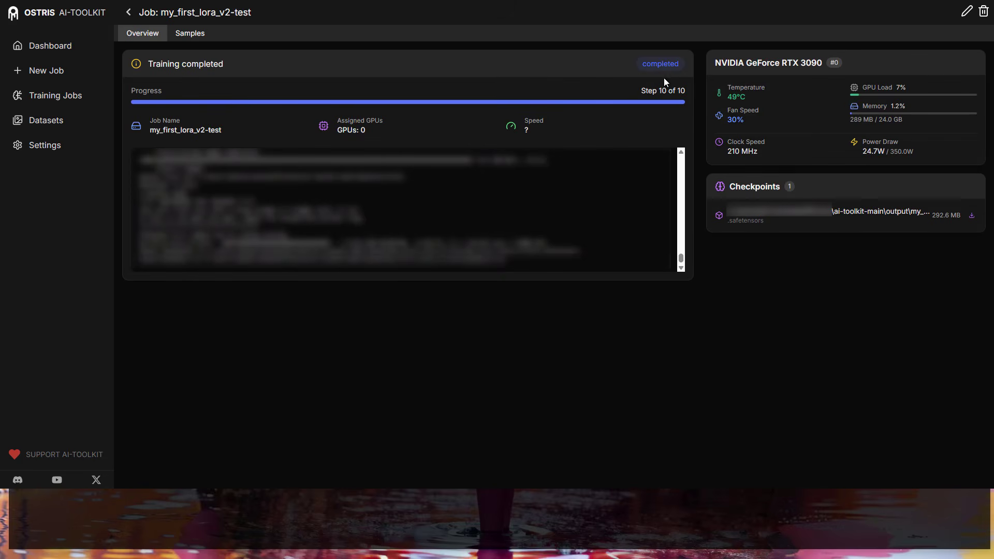
- Reopen the job for editing, set its training steps to 11, update it and resume the training
{"action": "left_click", "coordinate": [964, 12]}
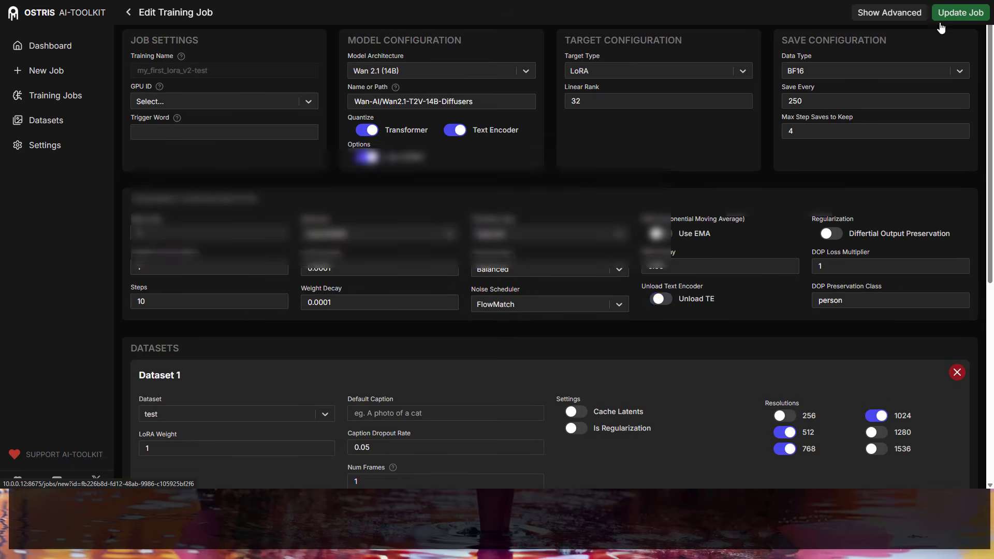
{"action": "left_click", "coordinate": [144, 302]}
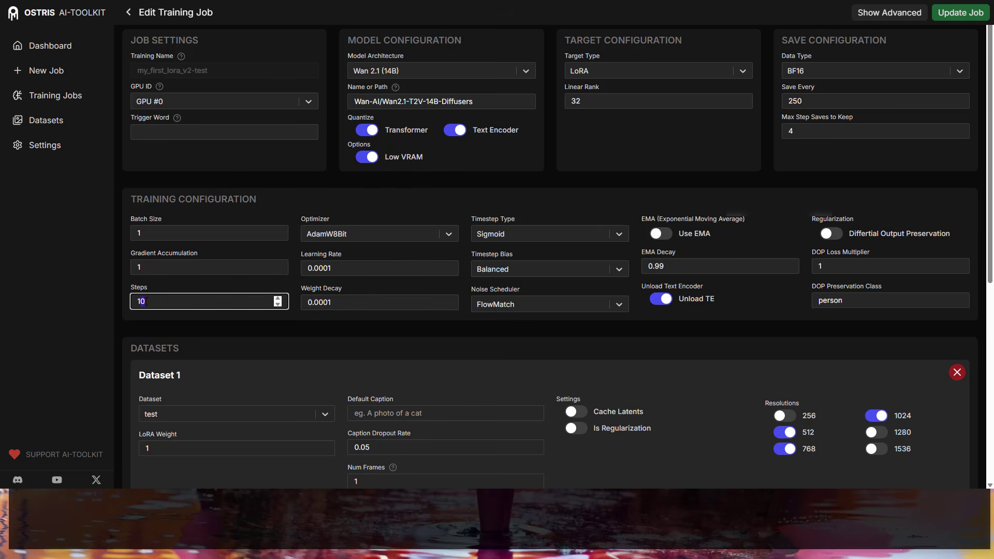
{"action": "key", "text": "BackSpace"}
{"action": "type", "text": "1"}
{"action": "left_click", "coordinate": [82, 265]}
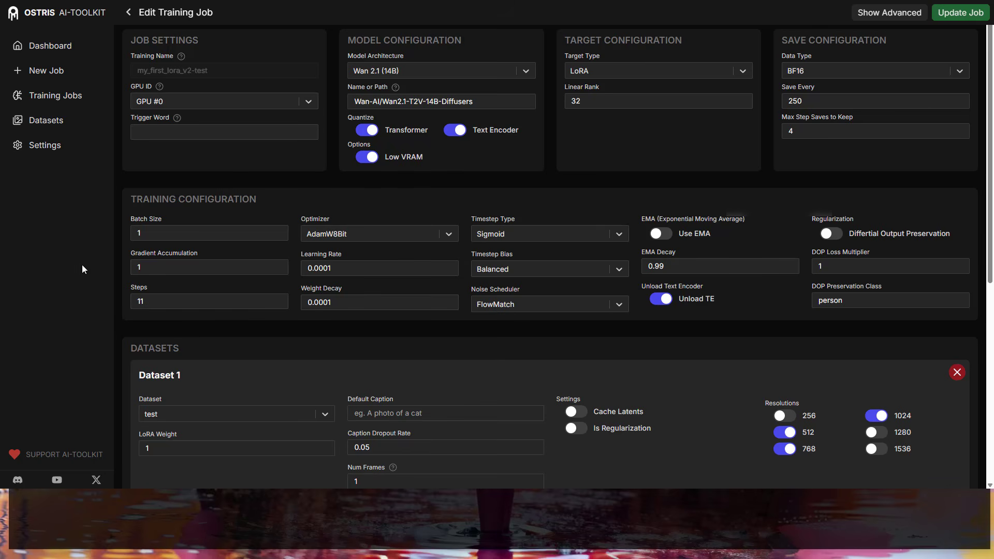
{"action": "left_click", "coordinate": [952, 14]}
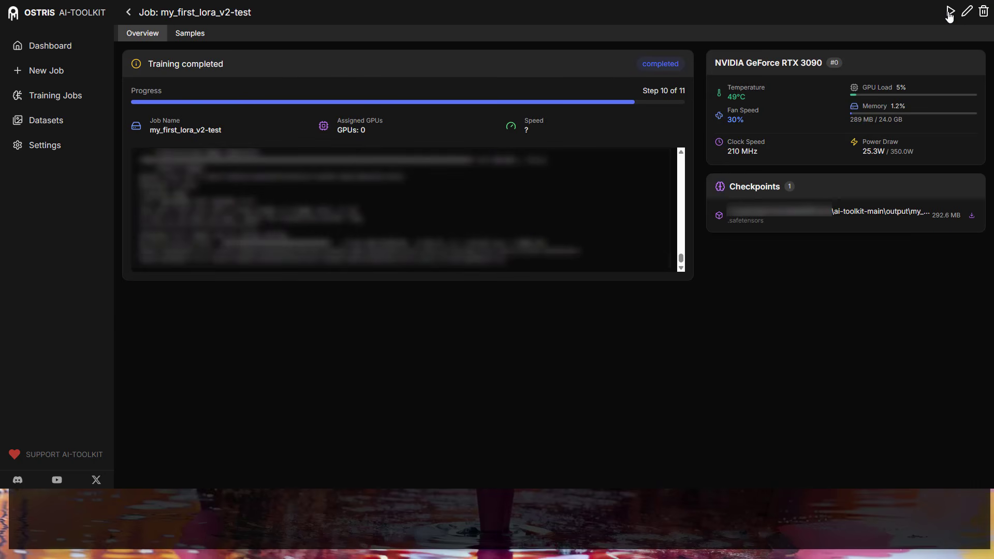
{"action": "left_click", "coordinate": [950, 12]}
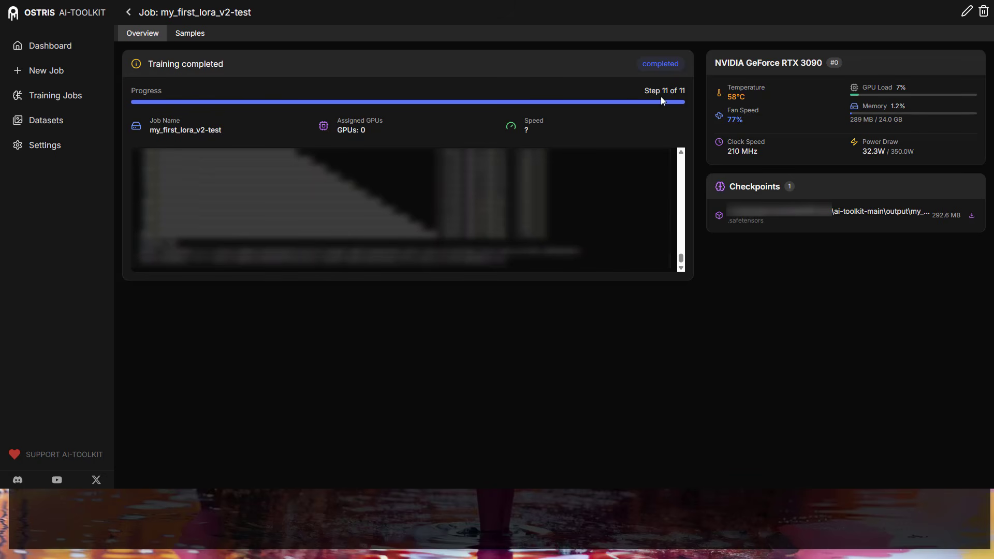
- Examine the job's generated chess sample image over its full height and return to the job overview
{"action": "left_click", "coordinate": [189, 37]}
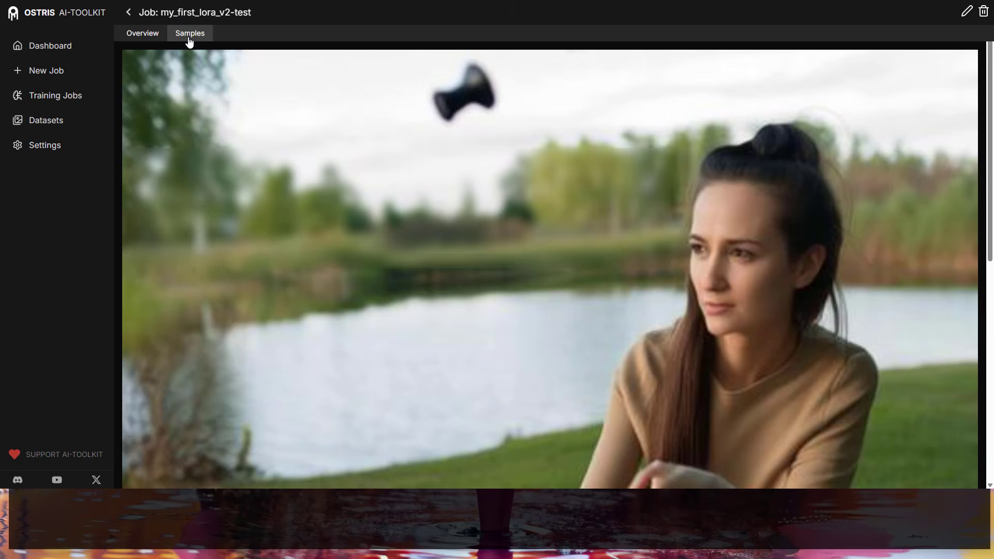
{"action": "scroll", "coordinate": [503, 166], "scroll_direction": "down", "scroll_amount": 10}
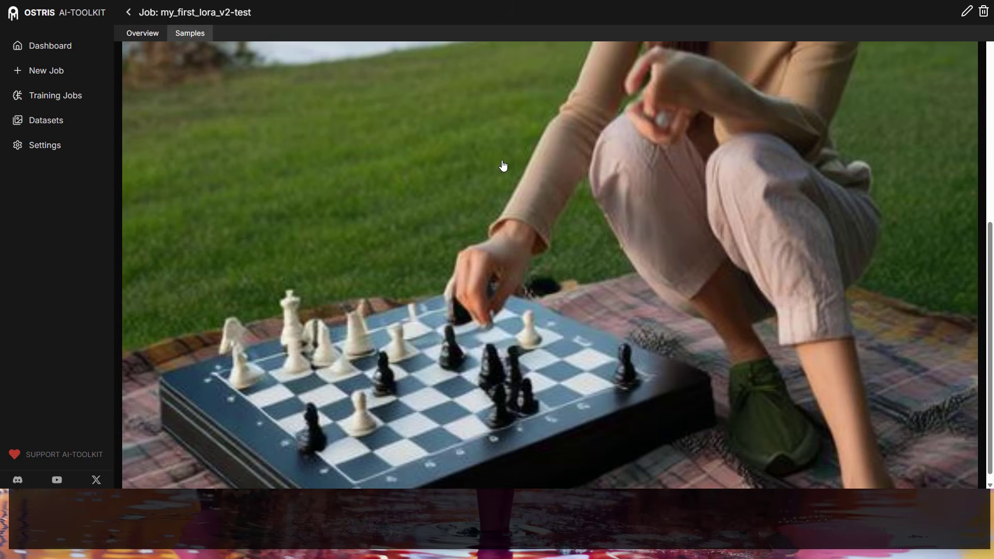
{"action": "scroll", "coordinate": [499, 206], "scroll_direction": "up", "scroll_amount": 3}
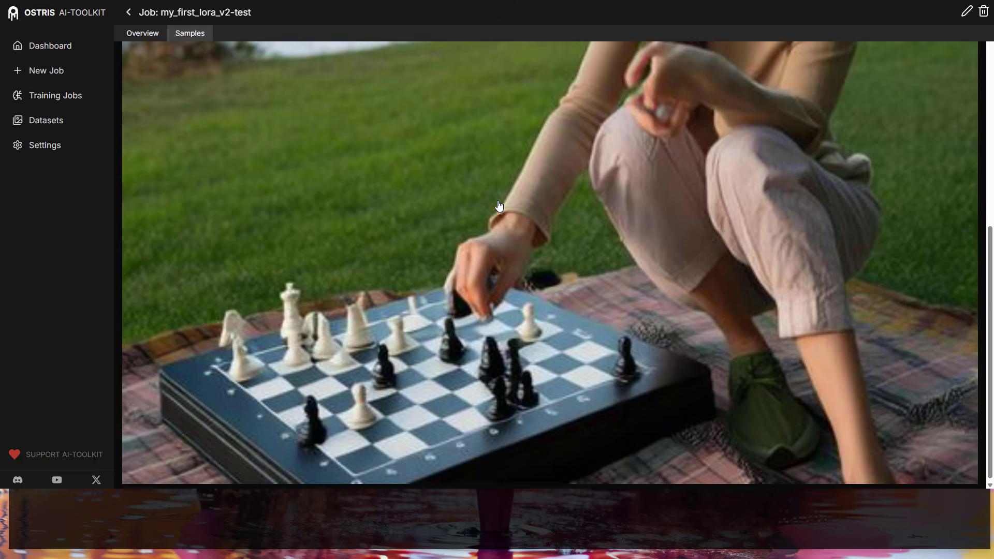
{"action": "scroll", "coordinate": [499, 206], "scroll_direction": "up", "scroll_amount": 3}
{"action": "scroll", "coordinate": [499, 206], "scroll_direction": "up", "scroll_amount": 2}
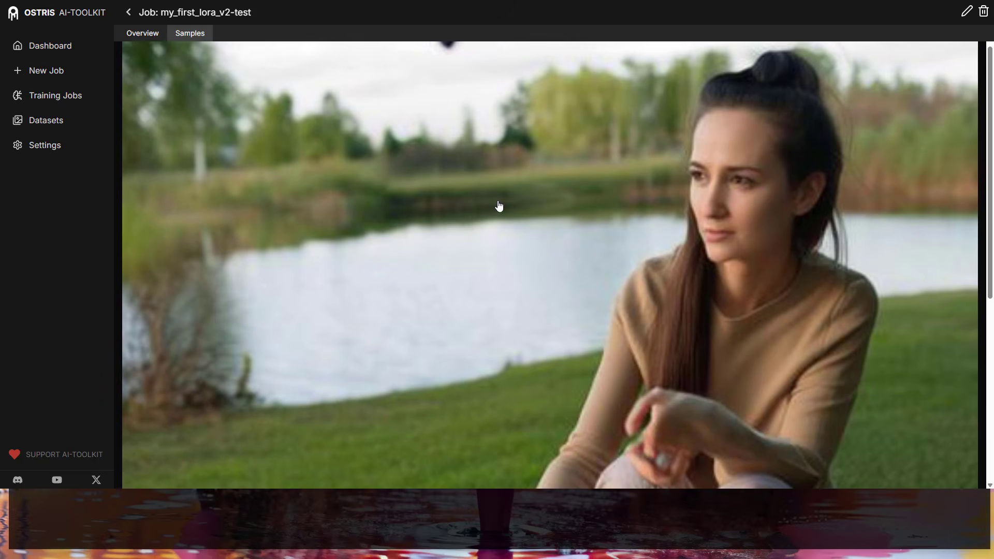
{"action": "scroll", "coordinate": [538, 178], "scroll_direction": "up", "scroll_amount": 1}
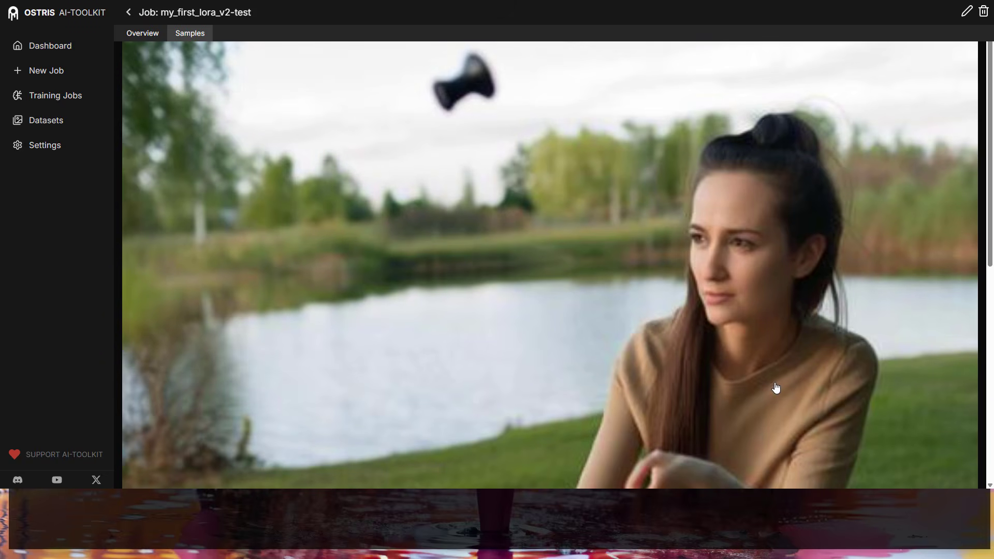
{"action": "scroll", "coordinate": [592, 275], "scroll_direction": "down", "scroll_amount": 5}
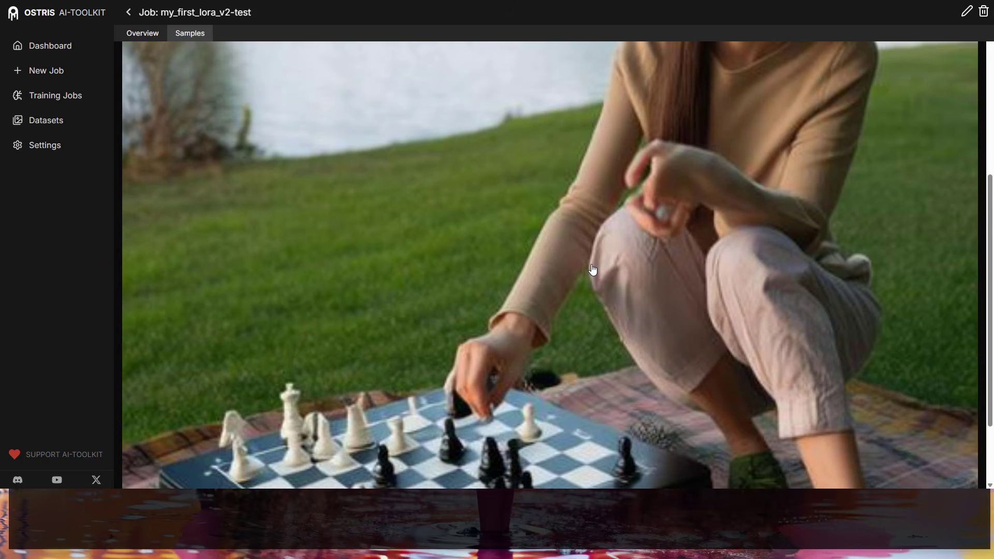
{"action": "scroll", "coordinate": [593, 269], "scroll_direction": "down", "scroll_amount": 1}
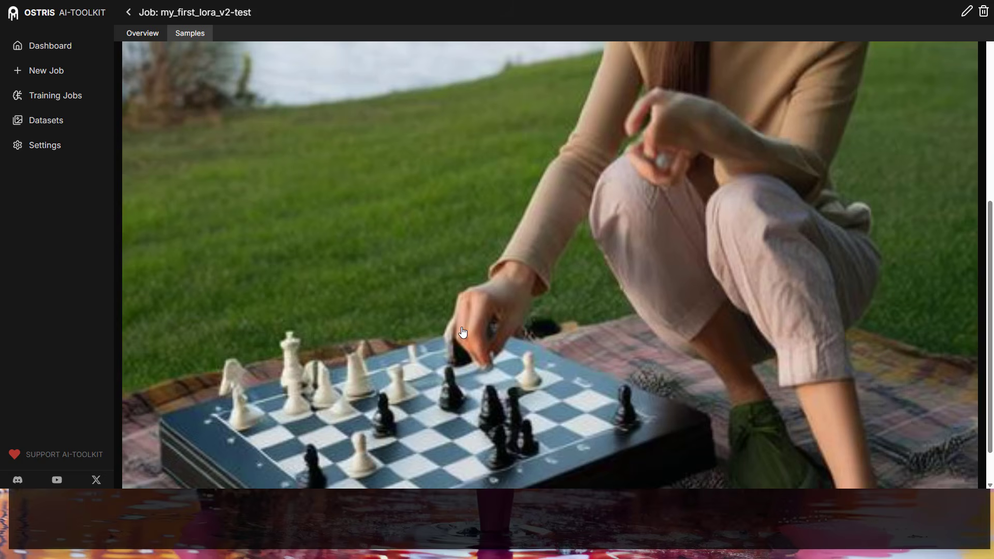
{"action": "scroll", "coordinate": [462, 332], "scroll_direction": "up", "scroll_amount": 8}
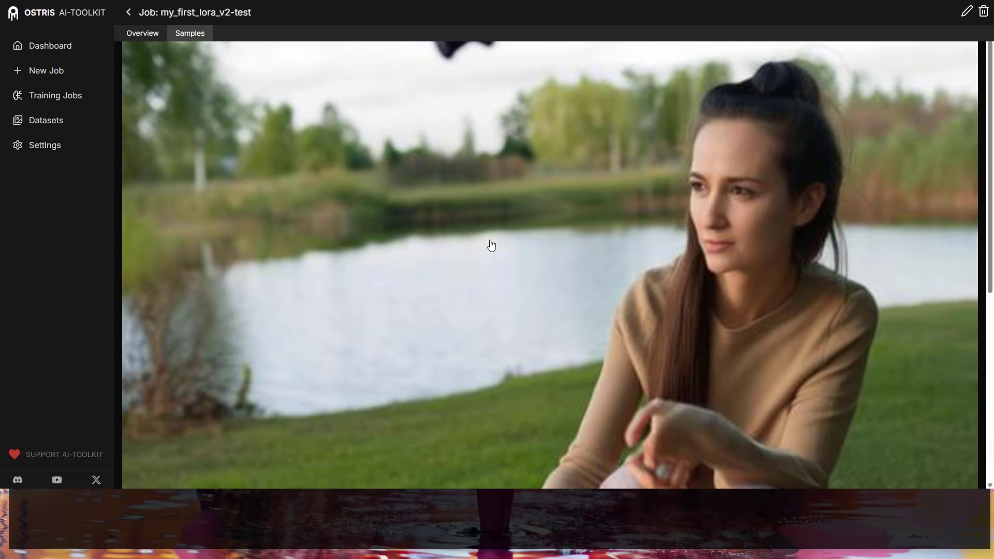
{"action": "scroll", "coordinate": [492, 246], "scroll_direction": "up", "scroll_amount": 1}
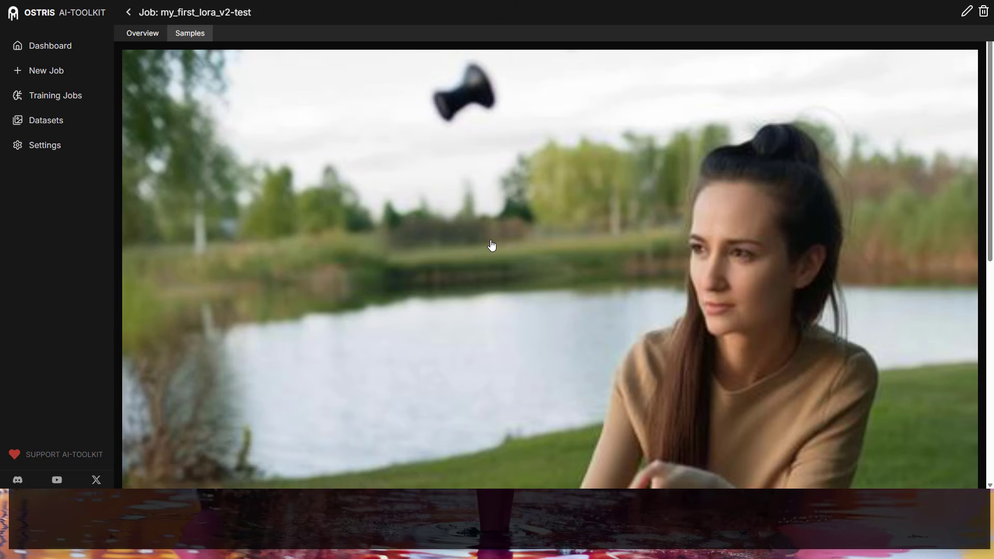
{"action": "scroll", "coordinate": [496, 247], "scroll_direction": "down", "scroll_amount": 2}
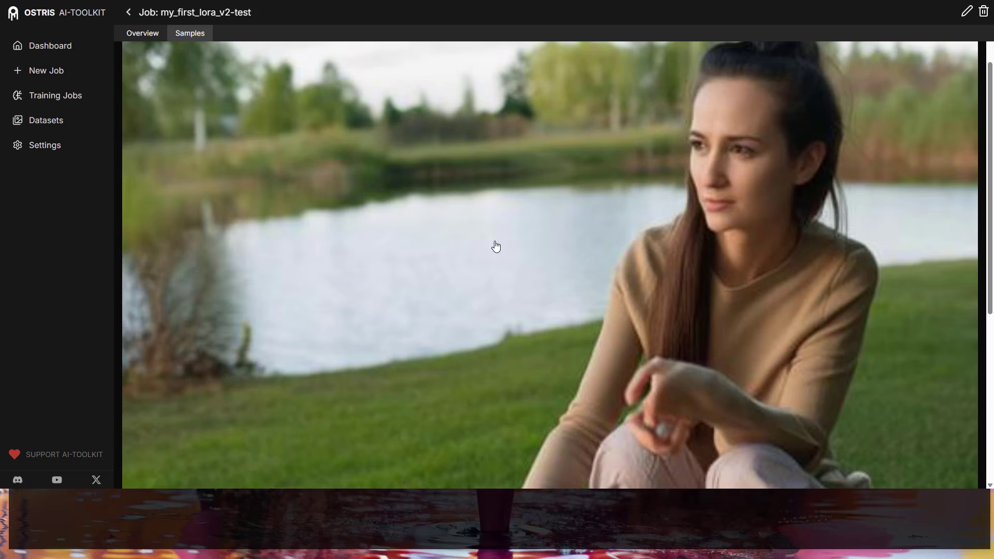
{"action": "scroll", "coordinate": [495, 246], "scroll_direction": "down", "scroll_amount": 2}
{"action": "scroll", "coordinate": [496, 246], "scroll_direction": "down", "scroll_amount": 4}
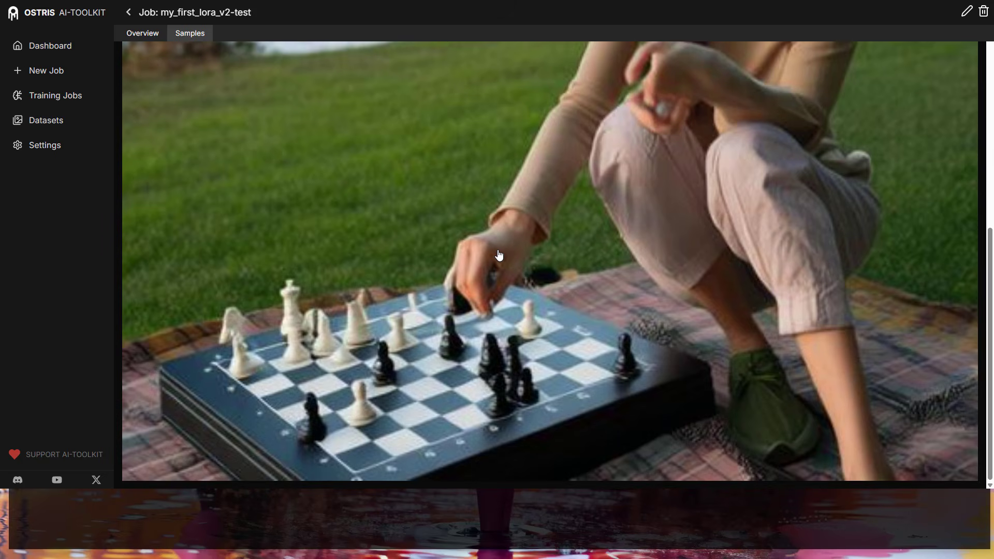
{"action": "scroll", "coordinate": [499, 256], "scroll_direction": "up", "scroll_amount": 6}
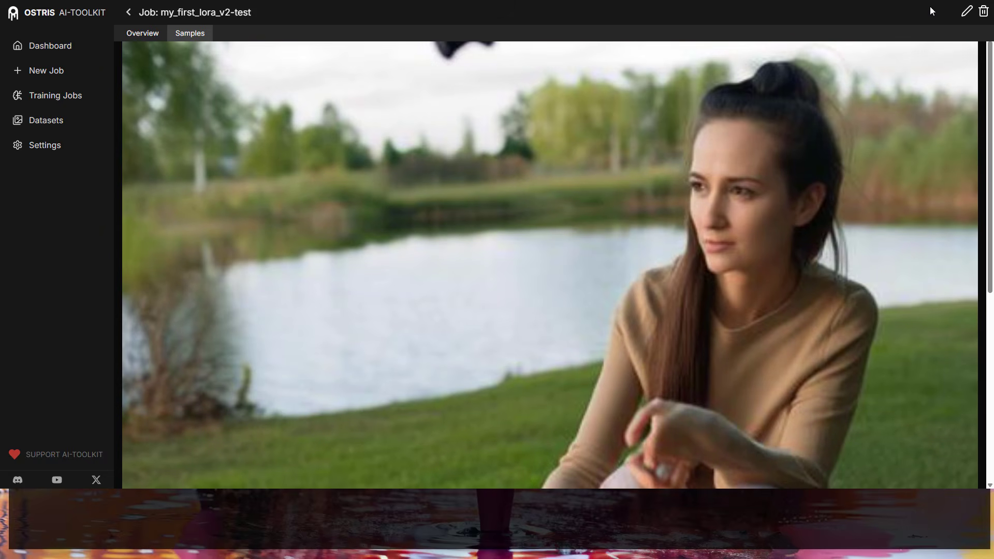
{"action": "left_click", "coordinate": [152, 36]}
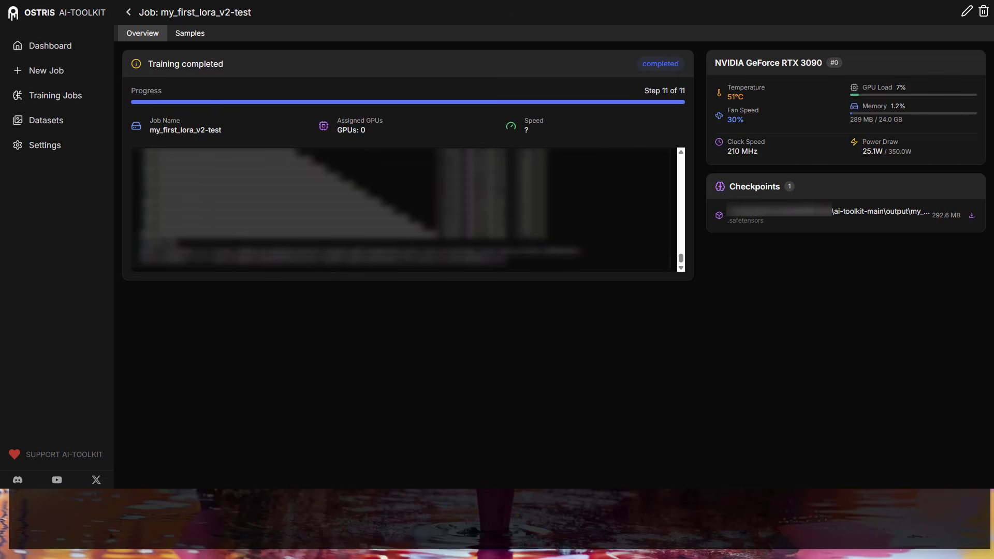
- Open the my_first_lora_v1 training job for editing and review its training, dataset and sample configuration
{"action": "left_click", "coordinate": [79, 103]}
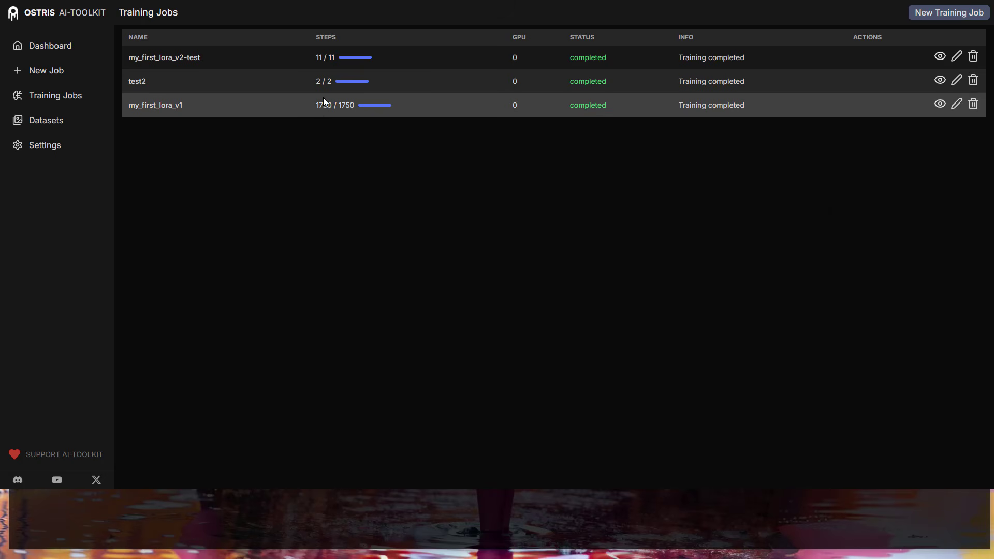
{"action": "left_click", "coordinate": [166, 105]}
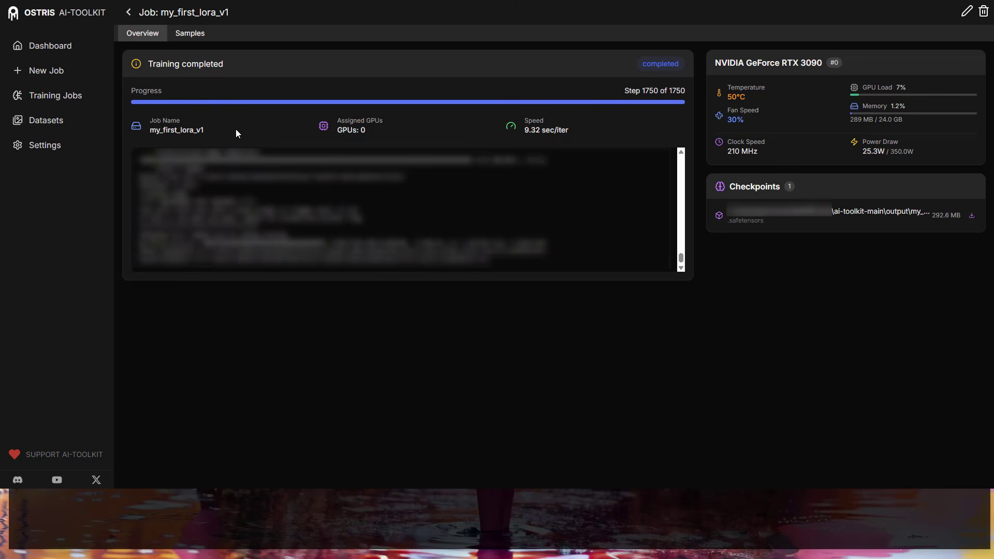
{"action": "left_click", "coordinate": [966, 12]}
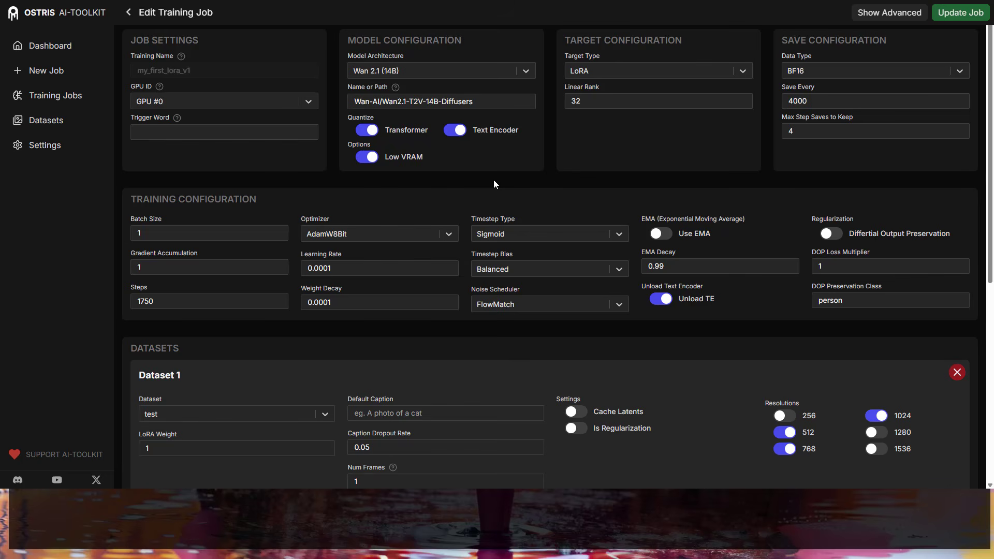
{"action": "scroll", "coordinate": [493, 183], "scroll_direction": "down", "scroll_amount": 7}
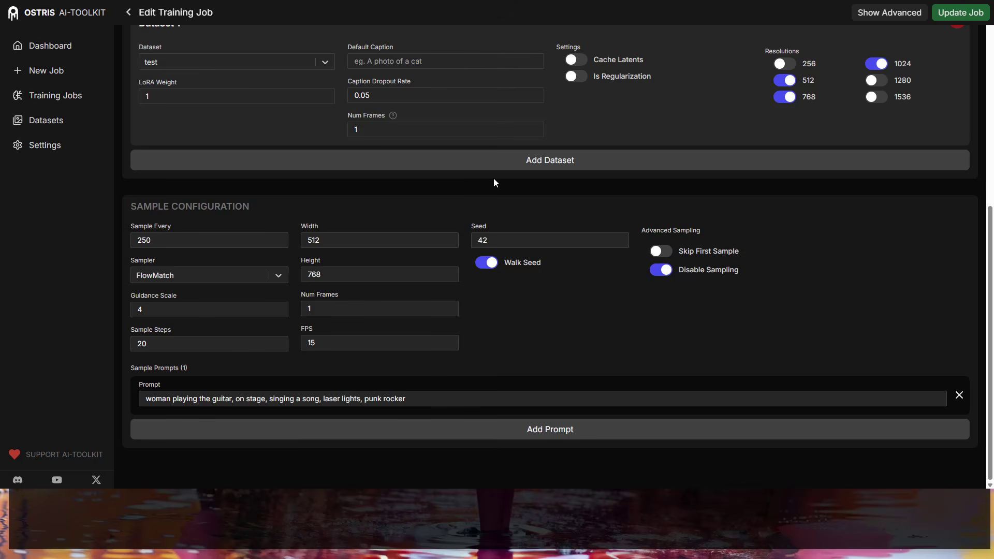
{"action": "scroll", "coordinate": [493, 183], "scroll_direction": "up", "scroll_amount": 4}
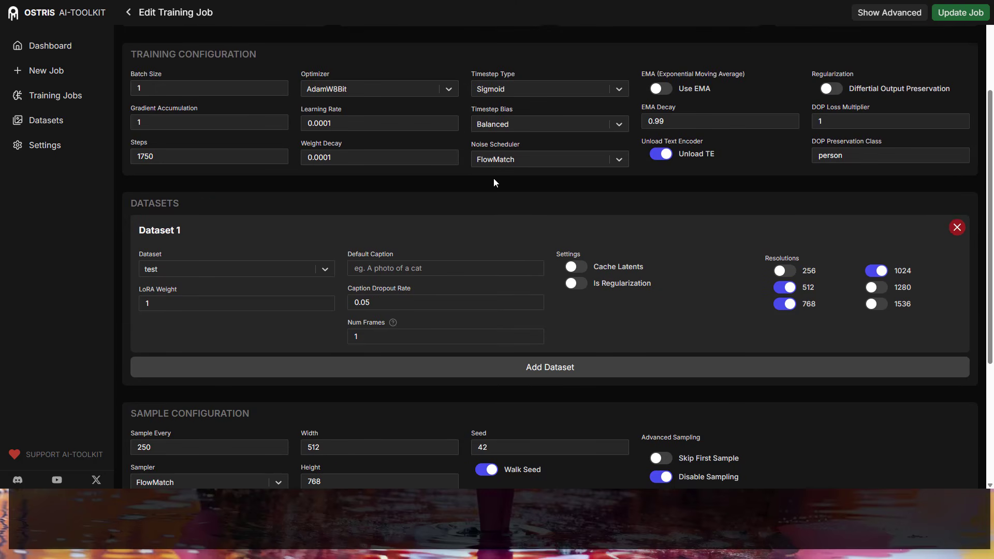
{"action": "scroll", "coordinate": [493, 182], "scroll_direction": "up", "scroll_amount": 3}
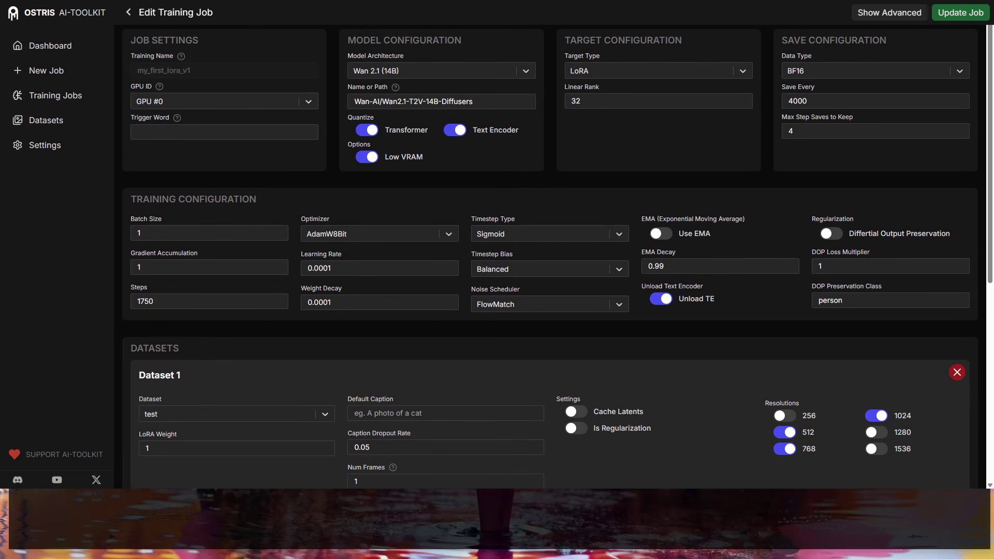
{"action": "left_click", "coordinate": [944, 18]}
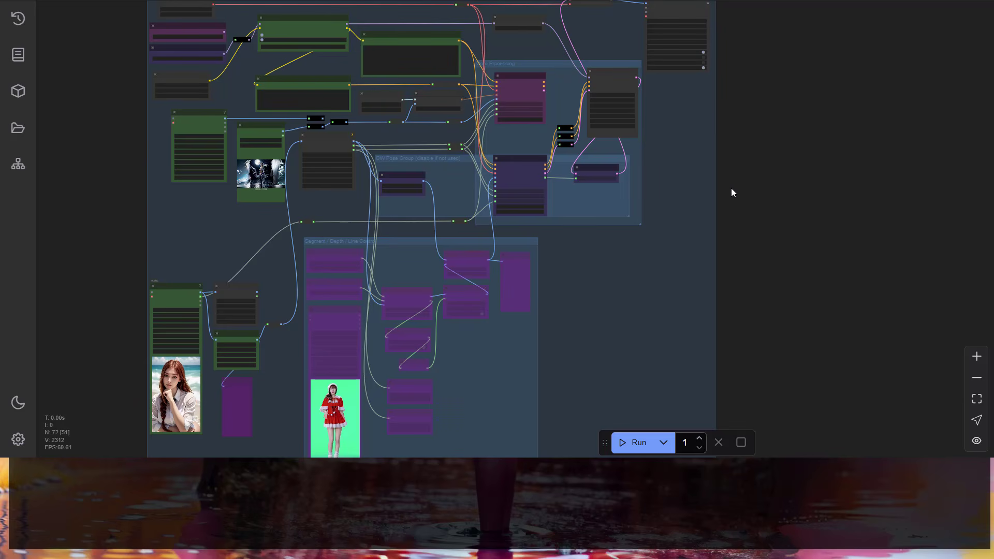
- Switch to ComfyUI and examine the overall layout and loader nodes of the "I2V or ControlNet OpenPose & Depth Group" workflow
{"action": "left_click_drag", "start_coordinate": [768, 194], "coordinate": [814, 248]}
{"action": "scroll", "coordinate": [279, 176], "scroll_direction": "up", "scroll_amount": 3}
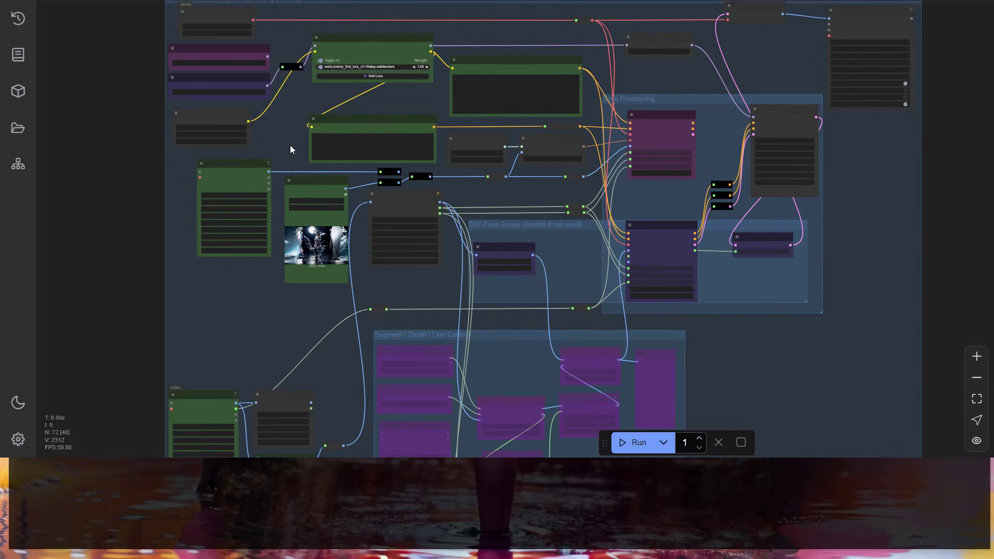
{"action": "scroll", "coordinate": [277, 125], "scroll_direction": "up", "scroll_amount": 2}
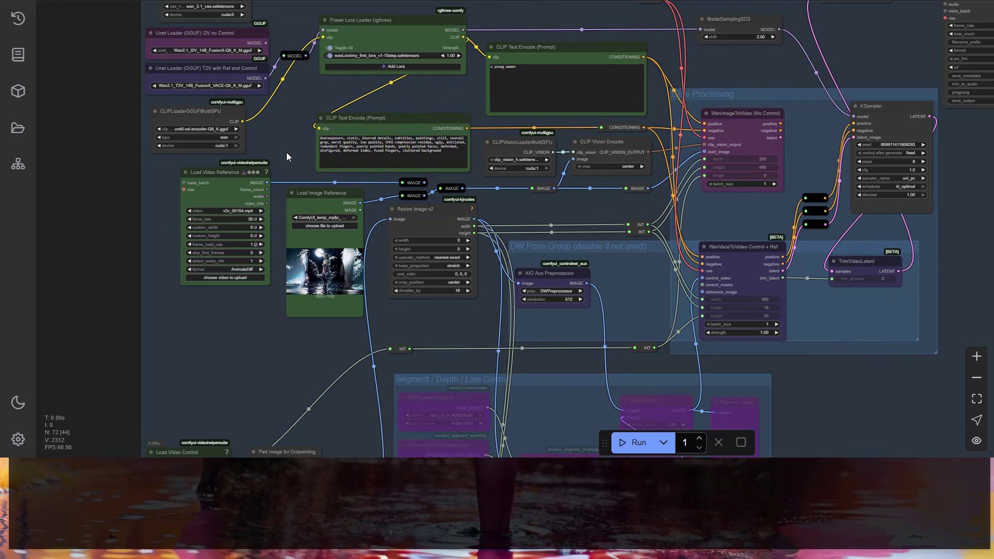
{"action": "left_click_drag", "start_coordinate": [288, 137], "coordinate": [237, 185]}
{"action": "scroll", "coordinate": [240, 181], "scroll_direction": "down", "scroll_amount": 3}
{"action": "scroll", "coordinate": [694, 313], "scroll_direction": "down", "scroll_amount": 2}
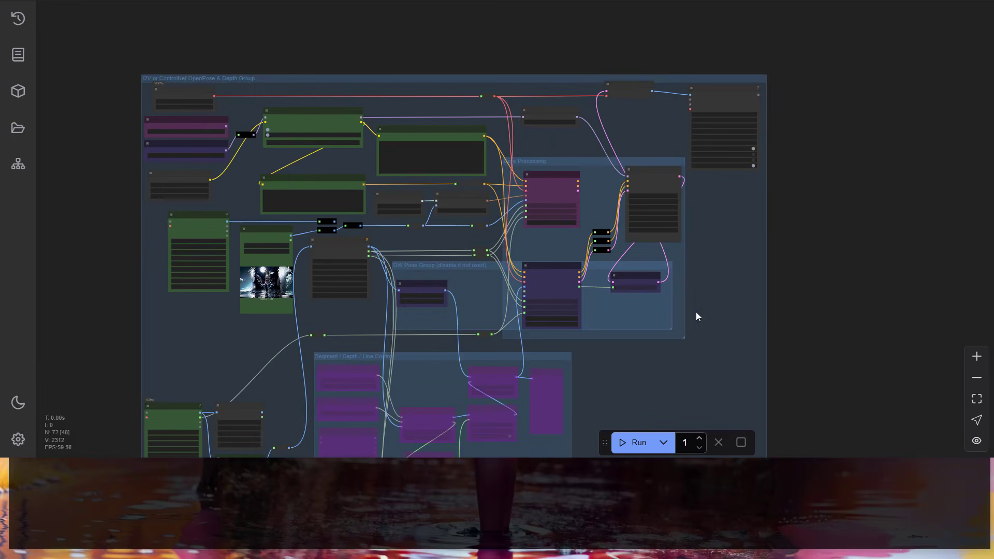
{"action": "scroll", "coordinate": [772, 237], "scroll_direction": "down", "scroll_amount": 2}
{"action": "scroll", "coordinate": [336, 137], "scroll_direction": "up", "scroll_amount": 3}
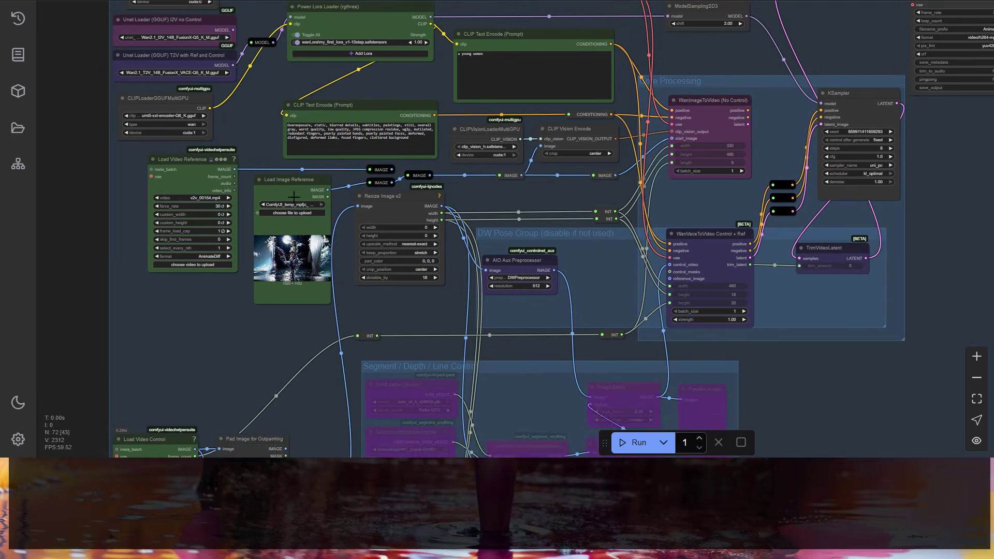
{"action": "left_click_drag", "start_coordinate": [255, 104], "coordinate": [253, 136]}
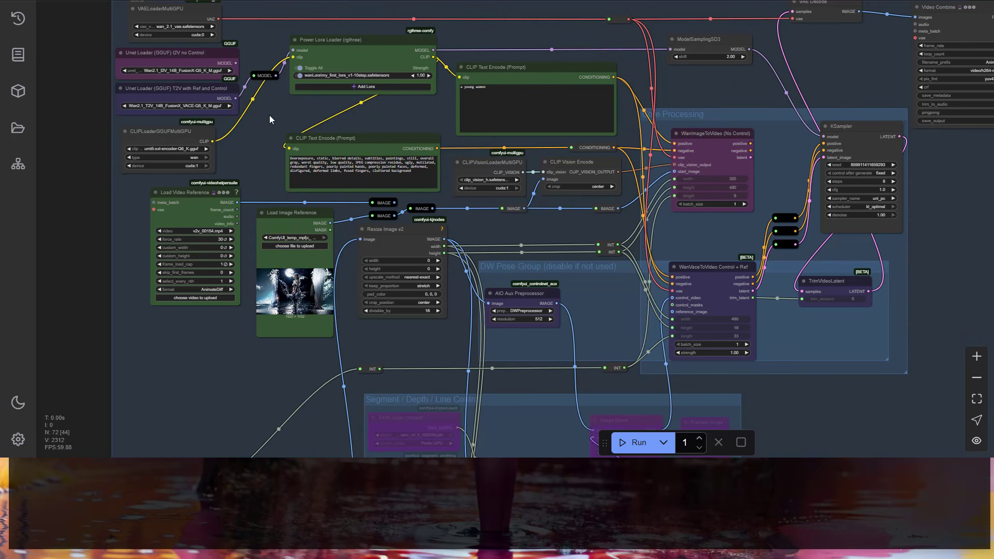
{"action": "left_click_drag", "start_coordinate": [269, 120], "coordinate": [291, 124]}
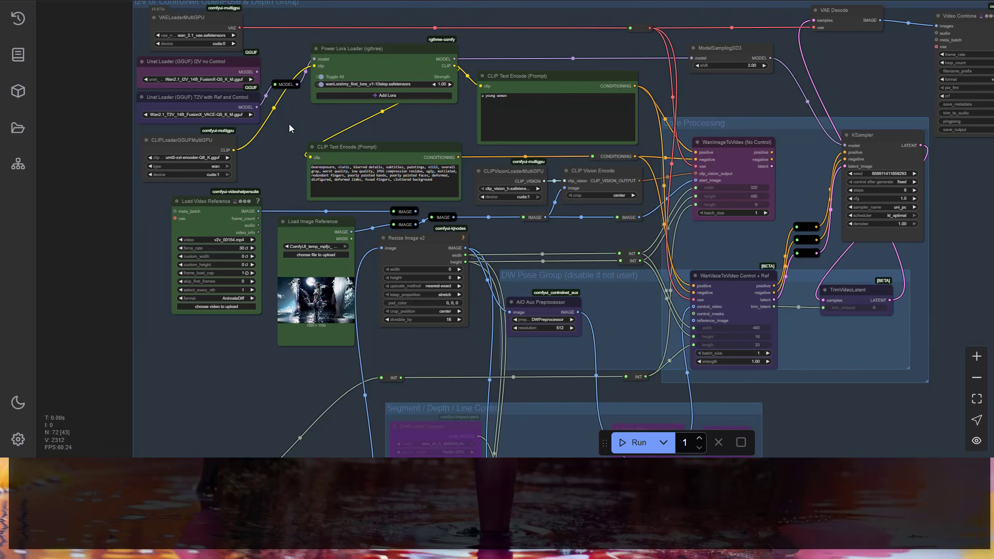
- Examine the model loaders, image and video reference nodes, Resize Image v2 and the Core Processing group
{"action": "scroll", "coordinate": [289, 123], "scroll_direction": "up", "scroll_amount": 3}
{"action": "scroll", "coordinate": [288, 126], "scroll_direction": "up", "scroll_amount": 2}
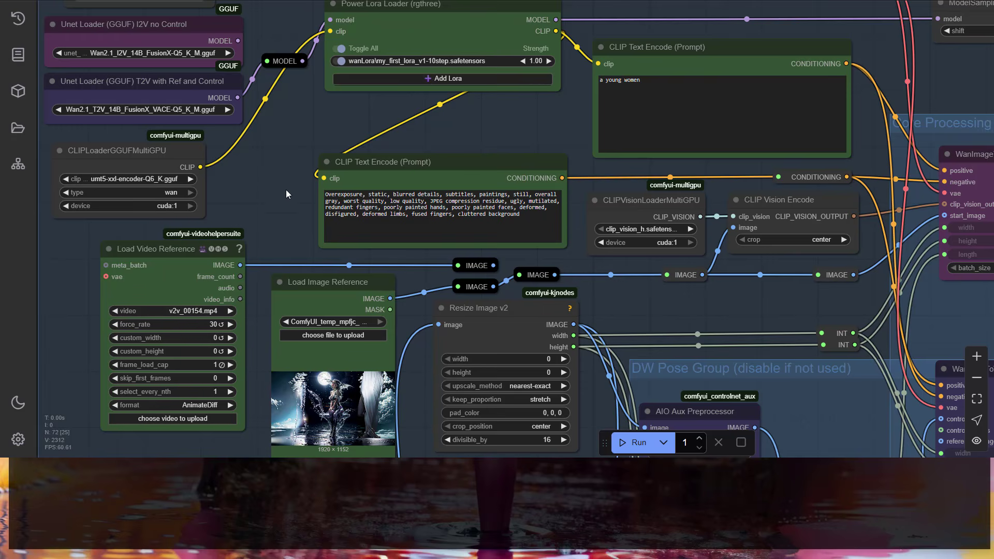
{"action": "left_click_drag", "start_coordinate": [286, 194], "coordinate": [224, 98]}
{"action": "left_click_drag", "start_coordinate": [613, 208], "coordinate": [562, 204]}
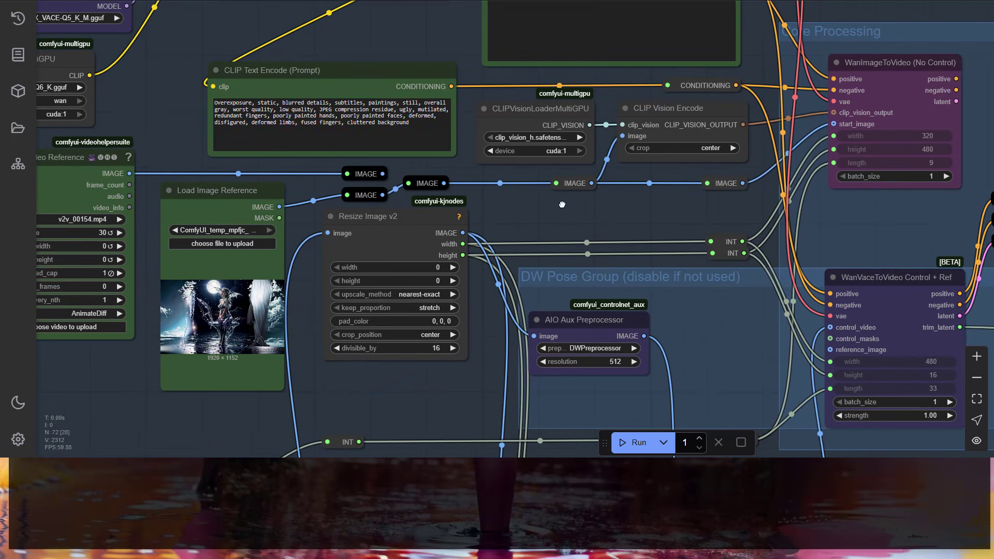
{"action": "scroll", "coordinate": [562, 204], "scroll_direction": "down", "scroll_amount": 3}
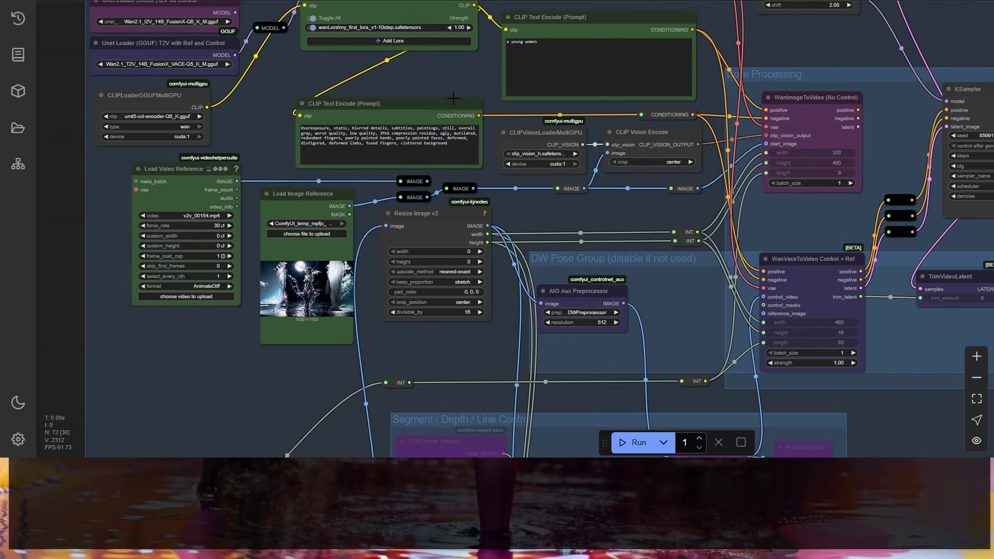
{"action": "left_click_drag", "start_coordinate": [453, 93], "coordinate": [409, 74]}
{"action": "scroll", "coordinate": [461, 89], "scroll_direction": "down", "scroll_amount": 3}
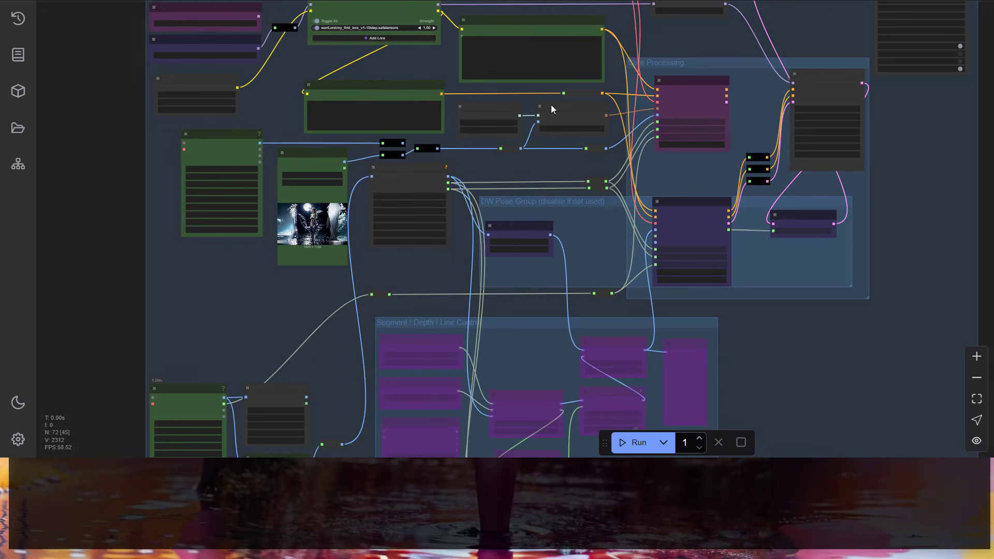
{"action": "left_click_drag", "start_coordinate": [419, 258], "coordinate": [393, 320]}
{"action": "scroll", "coordinate": [391, 157], "scroll_direction": "up", "scroll_amount": 2}
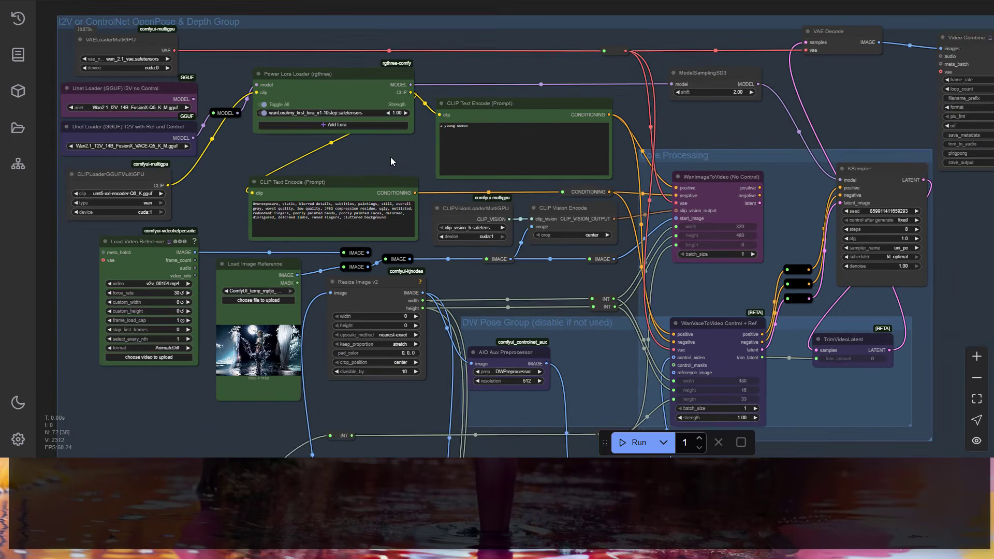
- Inspect the Power Lora Loader holding my_first_lora_v1-10step.safetensors and the positive and negative prompt nodes connected to it
{"action": "scroll", "coordinate": [395, 156], "scroll_direction": "up", "scroll_amount": 1}
{"action": "scroll", "coordinate": [333, 155], "scroll_direction": "right", "scroll_amount": 4}
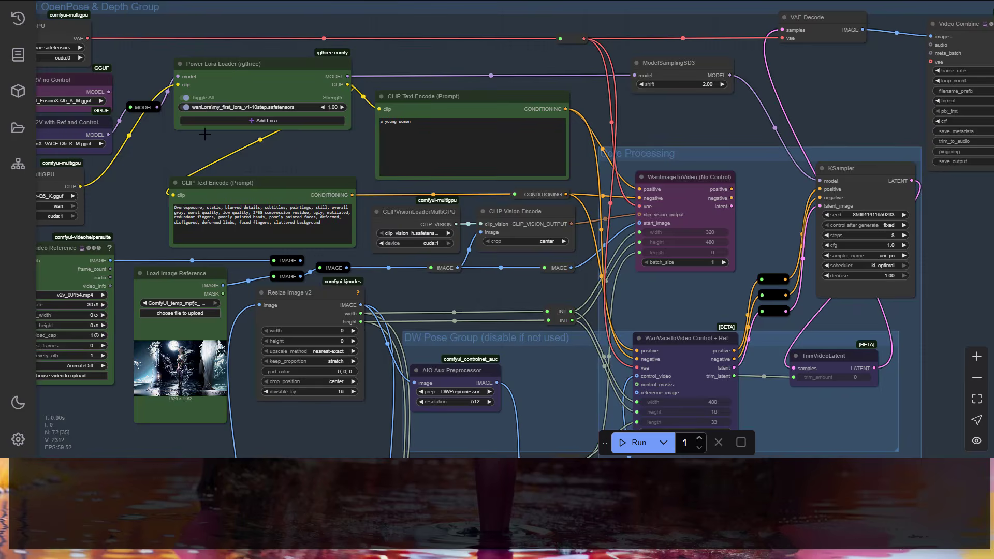
{"action": "scroll", "coordinate": [205, 134], "scroll_direction": "right", "scroll_amount": 1}
{"action": "scroll", "coordinate": [205, 136], "scroll_direction": "up", "scroll_amount": 3}
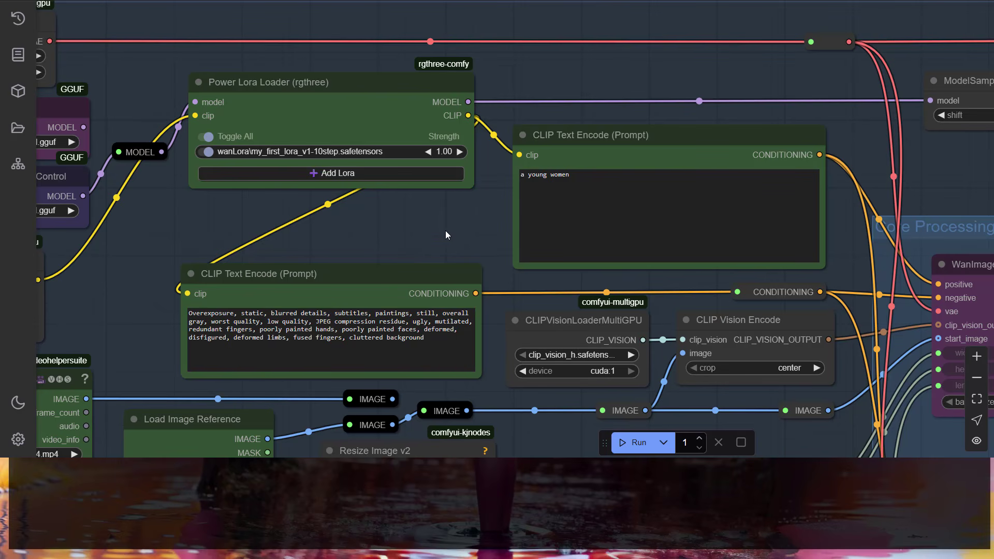
{"action": "left_click_drag", "start_coordinate": [446, 231], "coordinate": [369, 222]}
{"action": "scroll", "coordinate": [370, 221], "scroll_direction": "down", "scroll_amount": 2}
{"action": "scroll", "coordinate": [369, 222], "scroll_direction": "down", "scroll_amount": 2}
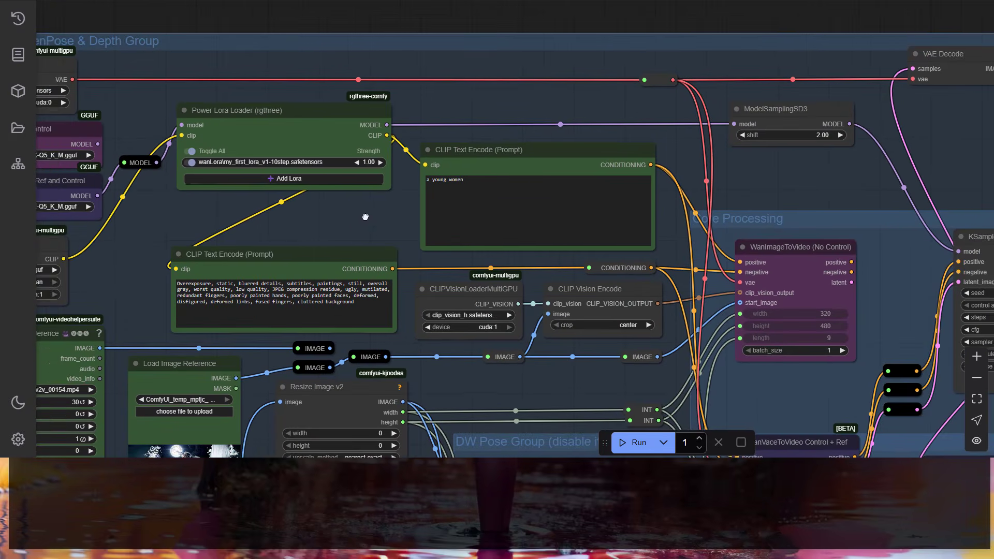
{"action": "scroll", "coordinate": [362, 210], "scroll_direction": "up", "scroll_amount": 2}
{"action": "scroll", "coordinate": [380, 199], "scroll_direction": "up", "scroll_amount": 3}
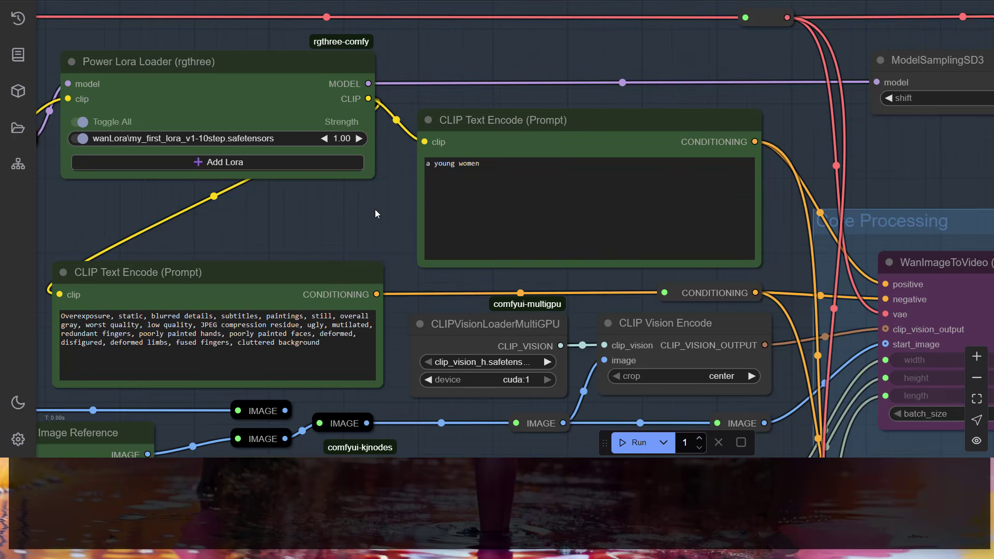
{"action": "scroll", "coordinate": [304, 216], "scroll_direction": "down", "scroll_amount": 3}
{"action": "left_click_drag", "start_coordinate": [303, 211], "coordinate": [345, 212]}
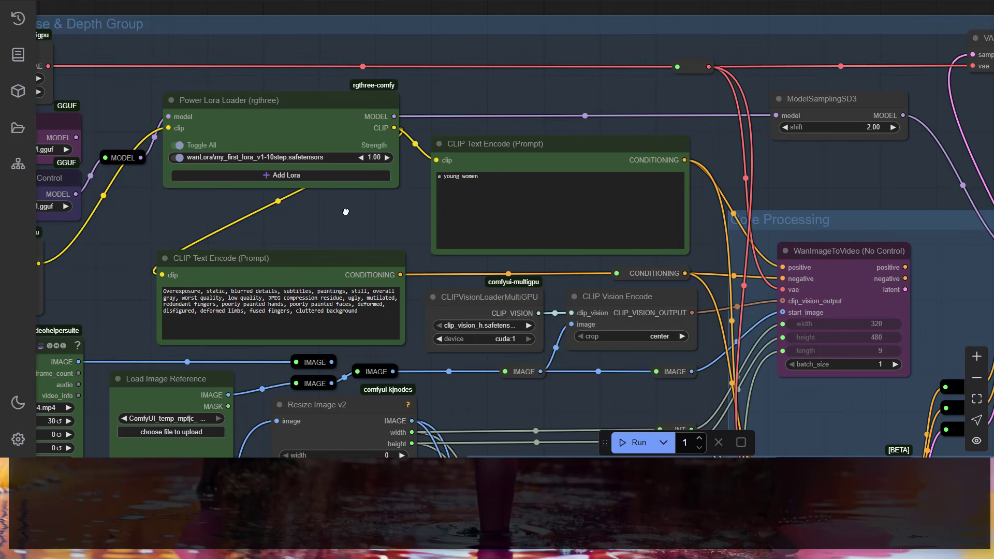
{"action": "left_click_drag", "start_coordinate": [346, 212], "coordinate": [458, 216]}
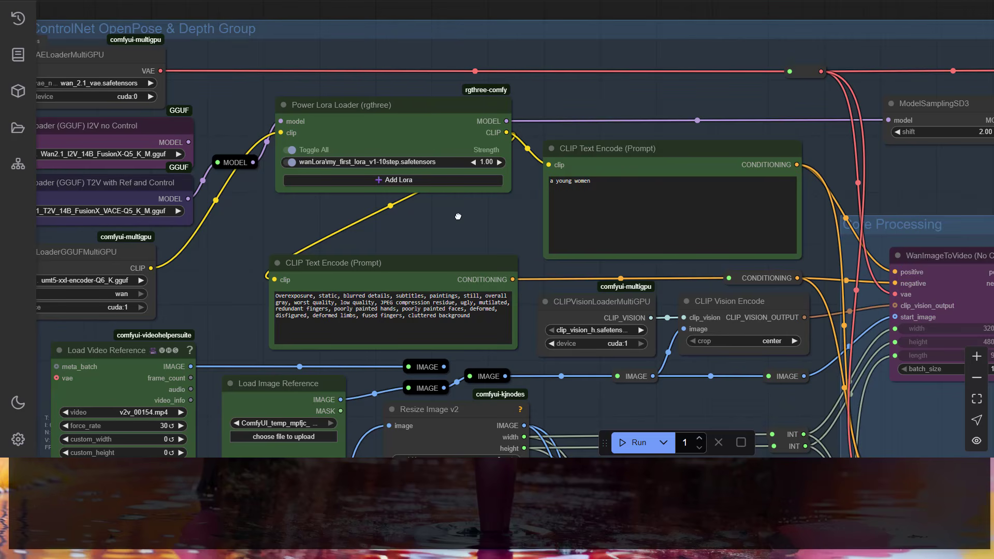
- Run the workflow with the my_first_lora_v1-10step LoRA at strength 1.00 and the prompt "a young women"
{"action": "left_click_drag", "start_coordinate": [457, 225], "coordinate": [127, 210]}
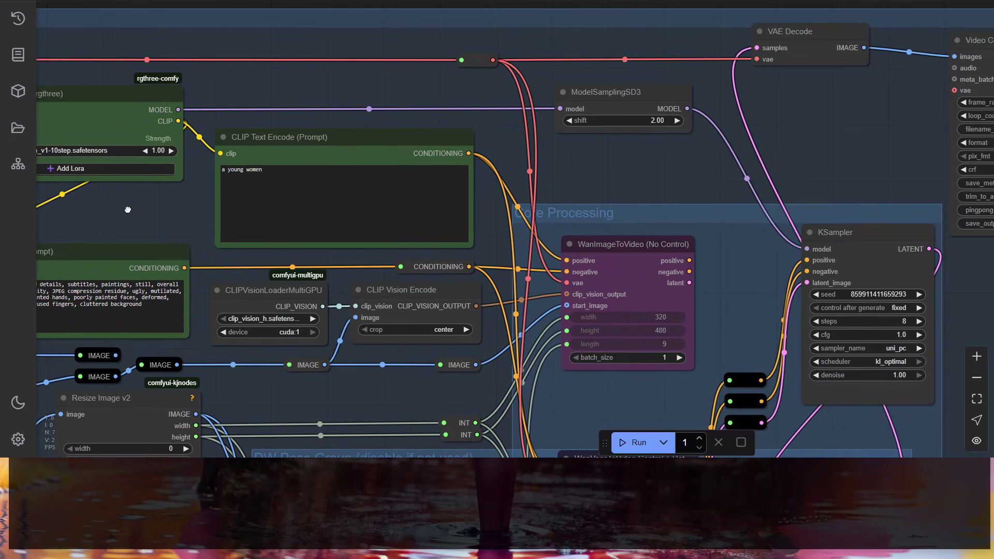
{"action": "left_click_drag", "start_coordinate": [638, 180], "coordinate": [455, 167]}
{"action": "scroll", "coordinate": [456, 168], "scroll_direction": "down", "scroll_amount": 3}
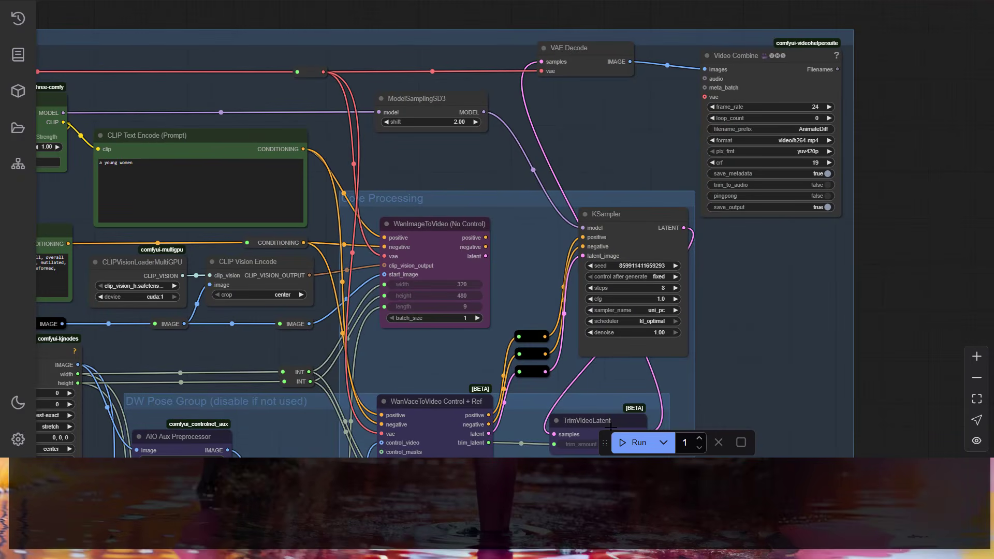
{"action": "left_click", "coordinate": [636, 442]}
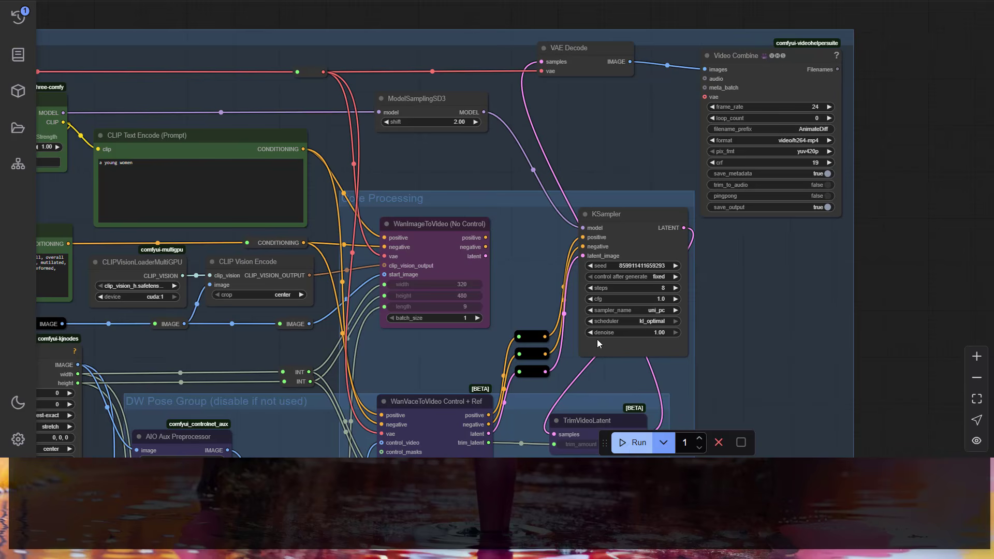
{"action": "scroll", "coordinate": [465, 163], "scroll_direction": "down", "scroll_amount": 2}
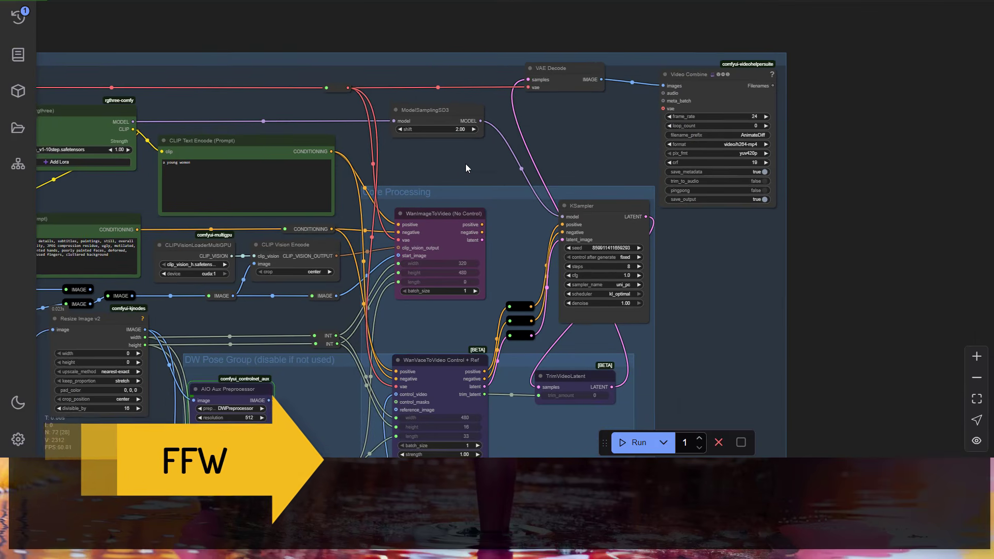
{"action": "left_click_drag", "start_coordinate": [466, 166], "coordinate": [495, 104]}
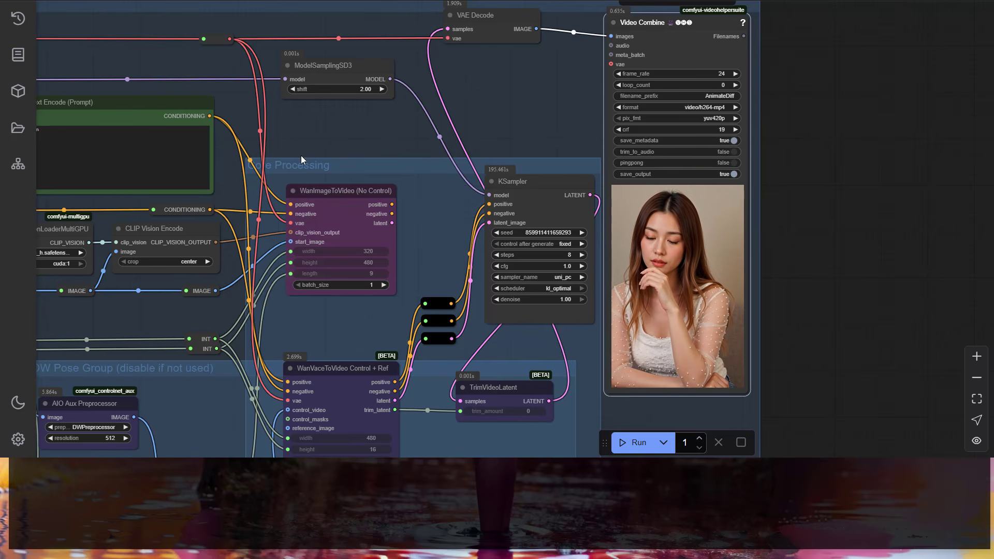
- Examine the video generated with the 10-step LoRA in the Video Combine node
{"action": "left_click_drag", "start_coordinate": [300, 155], "coordinate": [370, 144]}
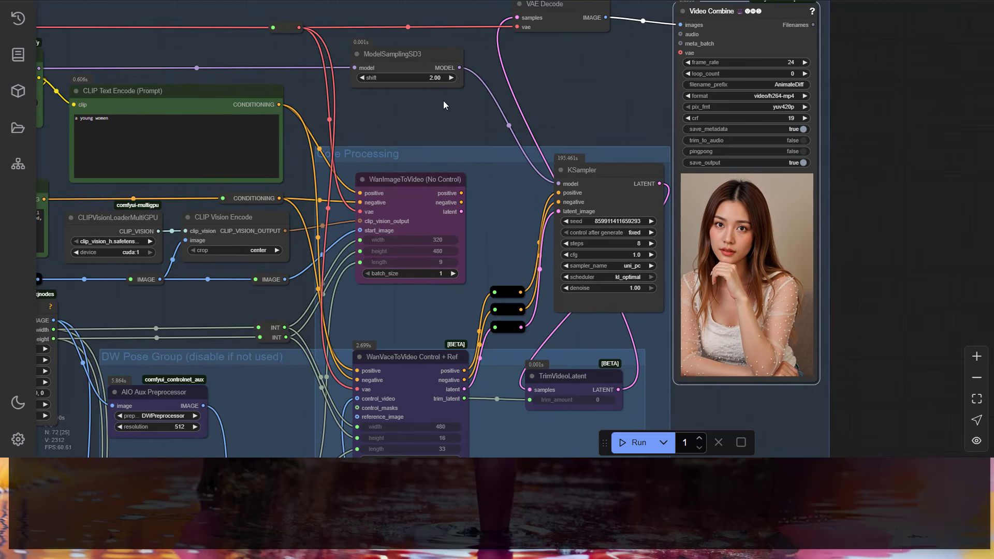
{"action": "left_click_drag", "start_coordinate": [548, 81], "coordinate": [386, 34]}
{"action": "scroll", "coordinate": [445, 70], "scroll_direction": "up", "scroll_amount": 3}
{"action": "left_click_drag", "start_coordinate": [448, 70], "coordinate": [451, 63]}
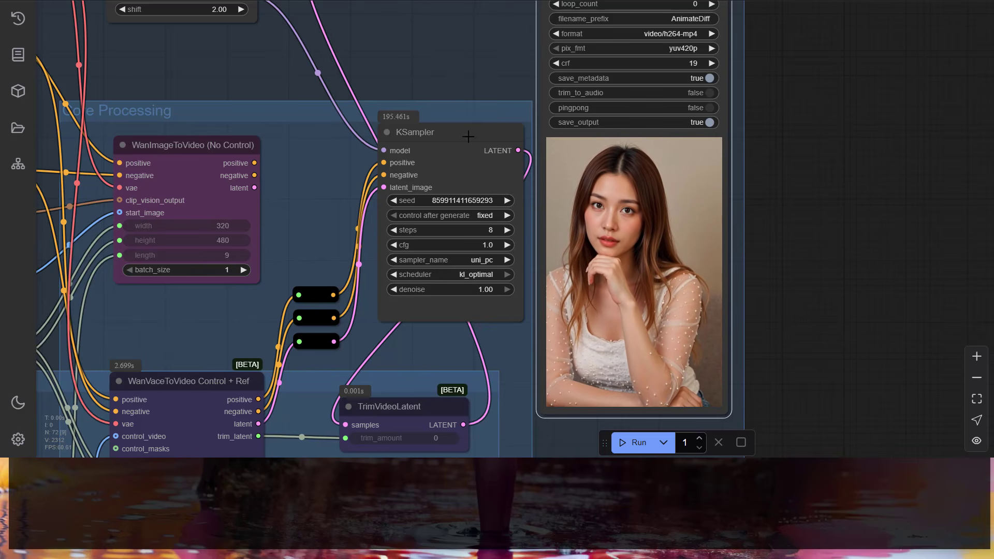
{"action": "scroll", "coordinate": [419, 72], "scroll_direction": "down", "scroll_amount": 4}
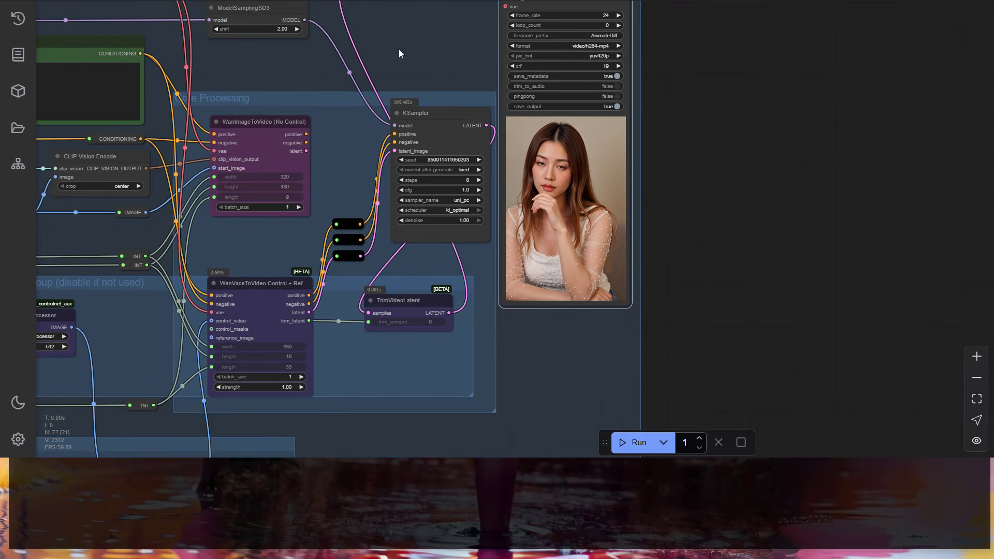
- Load wanLora\my_first_lora_v1-60steps.safetensors in the Power Lora Loader and run the workflow, bringing the Video Combine preview into view
{"action": "left_click_drag", "start_coordinate": [400, 49], "coordinate": [569, 102]}
{"action": "left_click_drag", "start_coordinate": [427, 116], "coordinate": [590, 129]}
{"action": "left_click_drag", "start_coordinate": [302, 155], "coordinate": [377, 174]}
{"action": "scroll", "coordinate": [371, 169], "scroll_direction": "up", "scroll_amount": 3}
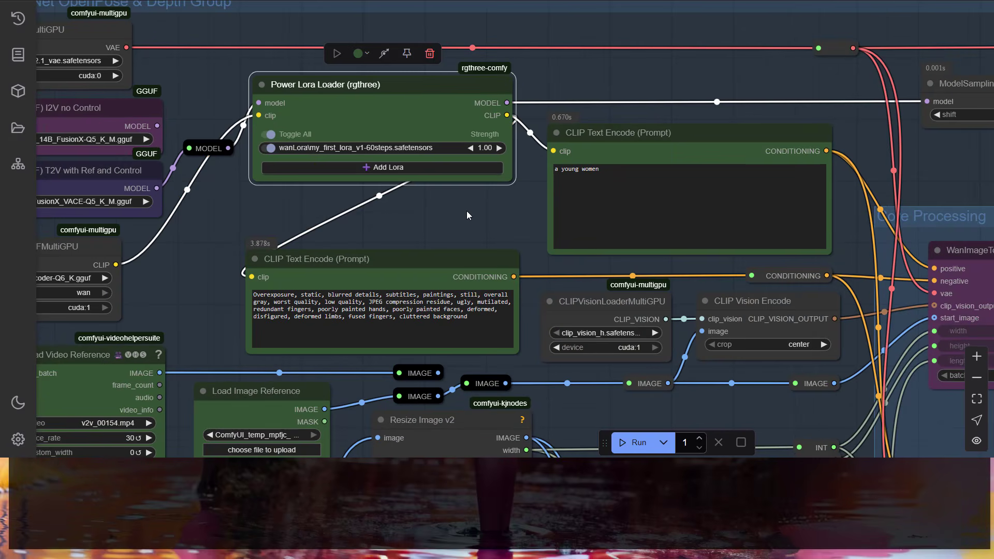
{"action": "left_click_drag", "start_coordinate": [467, 212], "coordinate": [276, 212]}
{"action": "left_click_drag", "start_coordinate": [772, 158], "coordinate": [410, 113]}
{"action": "left_click", "coordinate": [629, 441]}
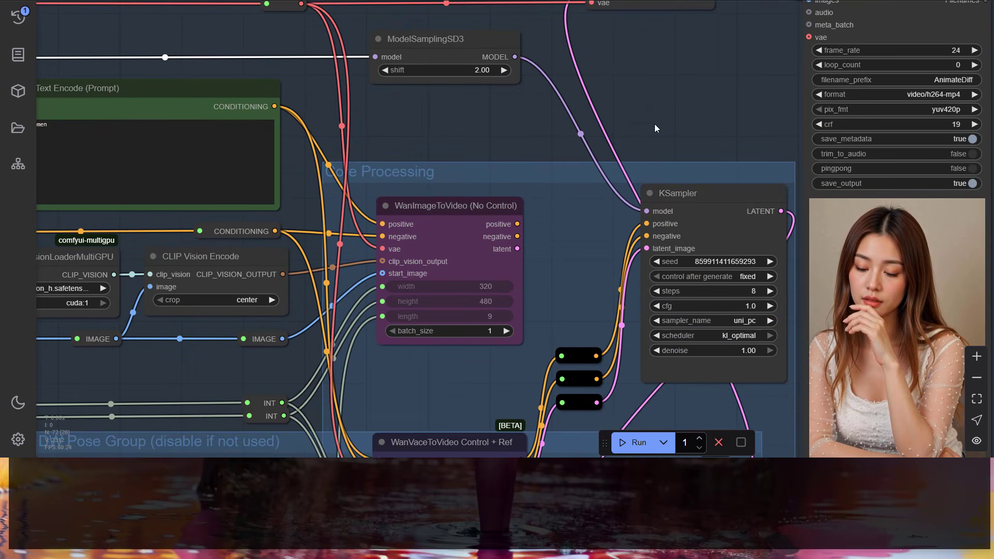
{"action": "left_click_drag", "start_coordinate": [673, 98], "coordinate": [508, 63]}
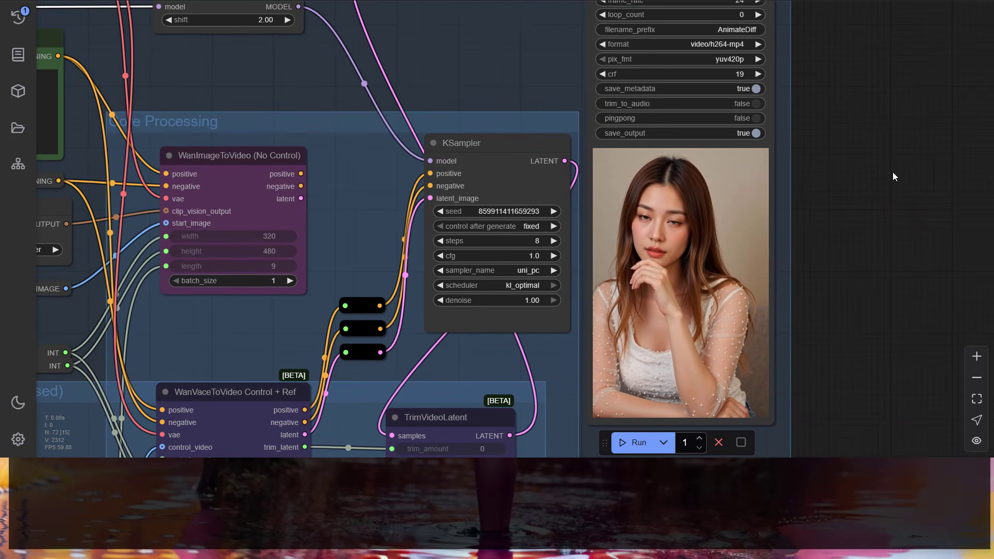
{"action": "left_click_drag", "start_coordinate": [892, 175], "coordinate": [884, 168]}
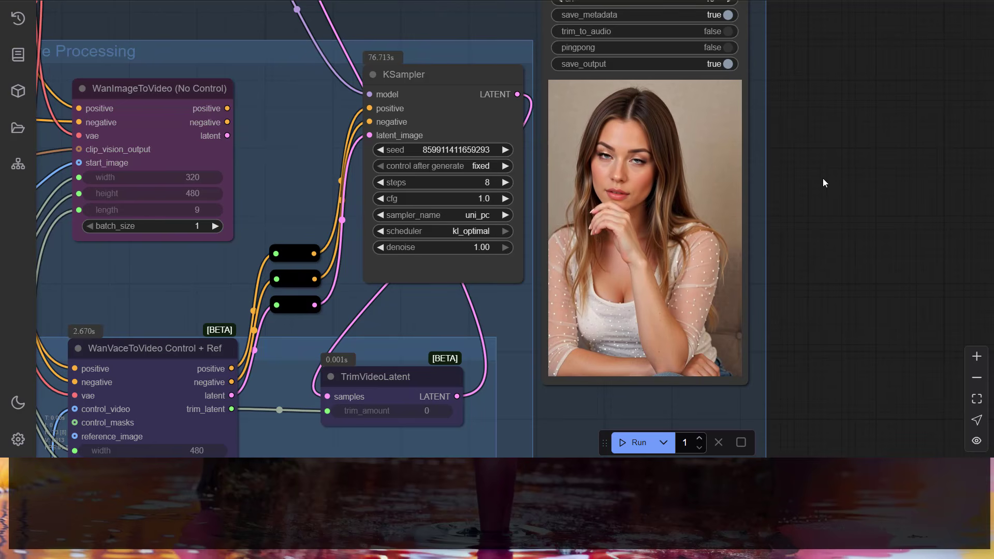
- Place a Load Image Reference node with 00043_.png beside the Video Combine preview and enlarge it to compare both images
{"action": "scroll", "coordinate": [851, 185], "scroll_direction": "right", "scroll_amount": 10}
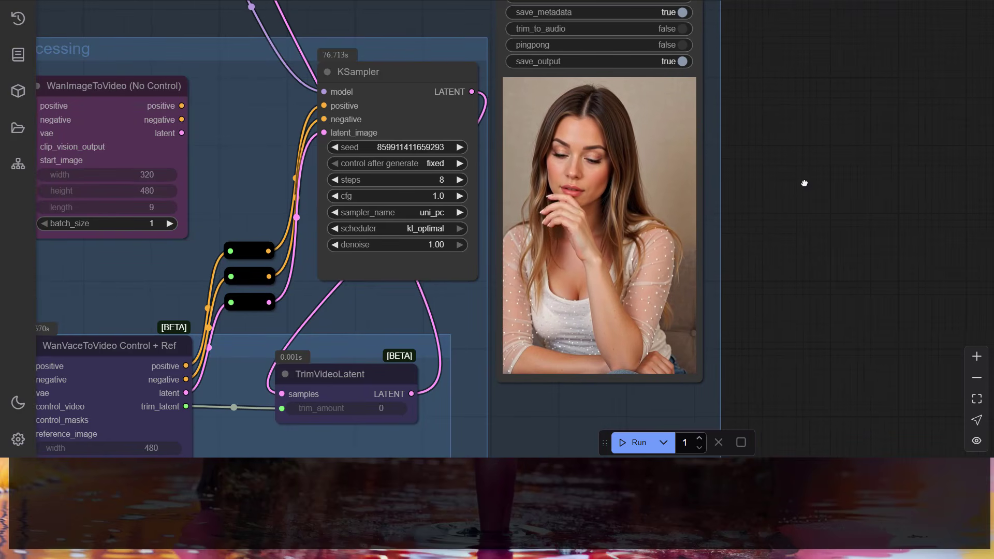
{"action": "scroll", "coordinate": [836, 244], "scroll_direction": "down", "scroll_amount": 3}
{"action": "scroll", "coordinate": [702, 214], "scroll_direction": "down", "scroll_amount": 3}
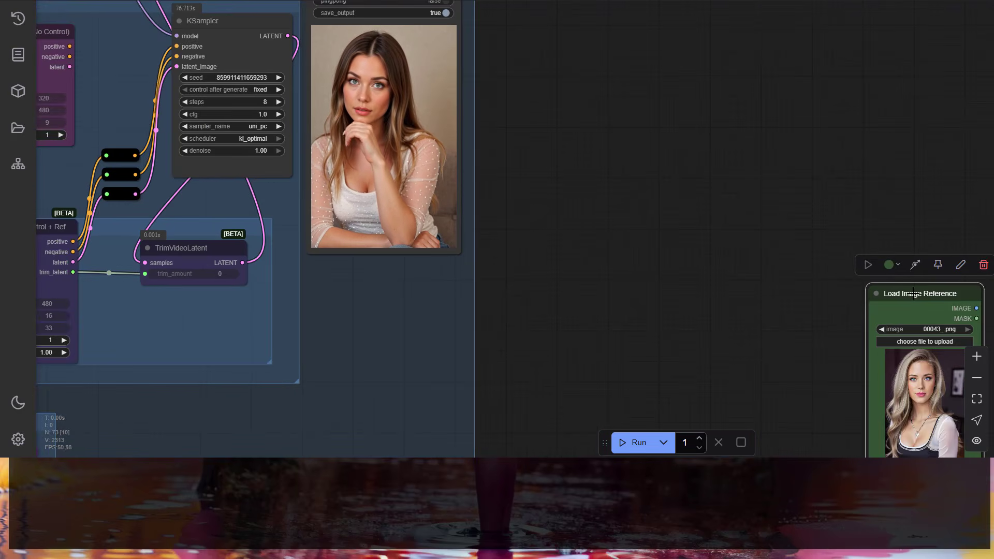
{"action": "left_click_drag", "start_coordinate": [908, 291], "coordinate": [526, 18]}
{"action": "left_click_drag", "start_coordinate": [643, 83], "coordinate": [702, 164]}
{"action": "left_click_drag", "start_coordinate": [576, 105], "coordinate": [572, 48]}
{"action": "left_click_drag", "start_coordinate": [647, 223], "coordinate": [696, 331]}
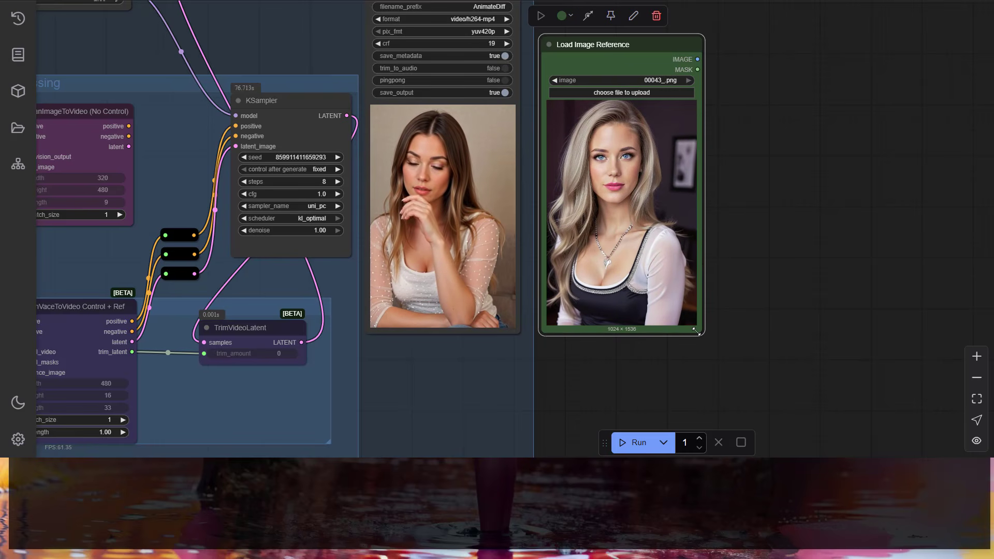
{"action": "left_click_drag", "start_coordinate": [634, 49], "coordinate": [634, 51]}
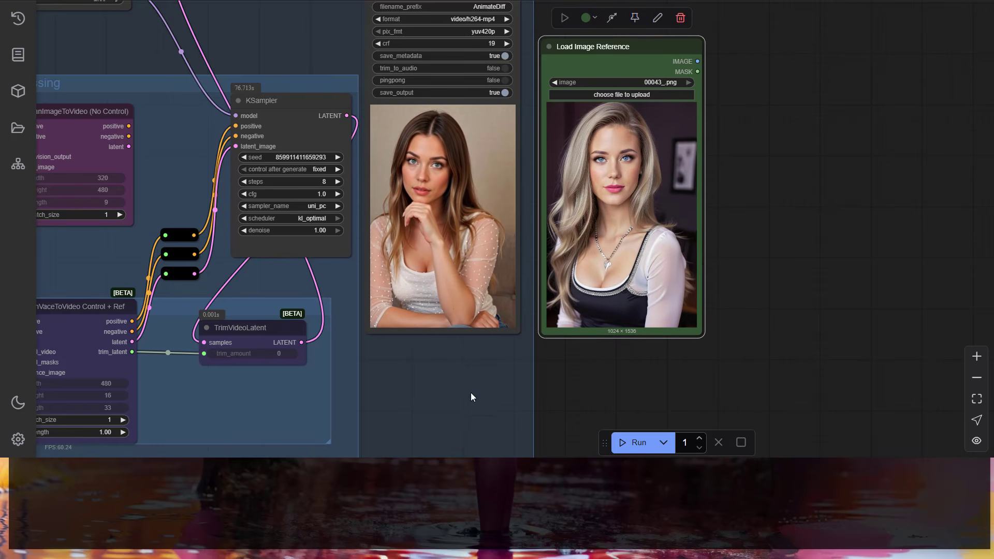
{"action": "scroll", "coordinate": [461, 377], "scroll_direction": "up", "scroll_amount": 3}
{"action": "left_click_drag", "start_coordinate": [461, 377], "coordinate": [470, 422]}
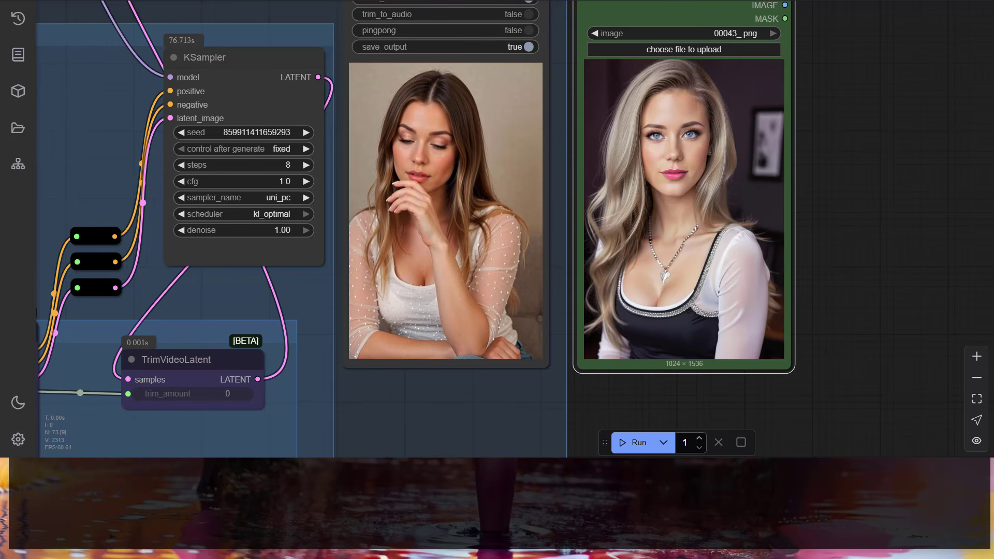
- Load wanLora\my_first_lora_v1-257steps.safetensors in the Power Lora Loader, run the workflow, and compare the Video Combine result with the reference image
{"action": "left_click_drag", "start_coordinate": [114, 128], "coordinate": [963, 215]}
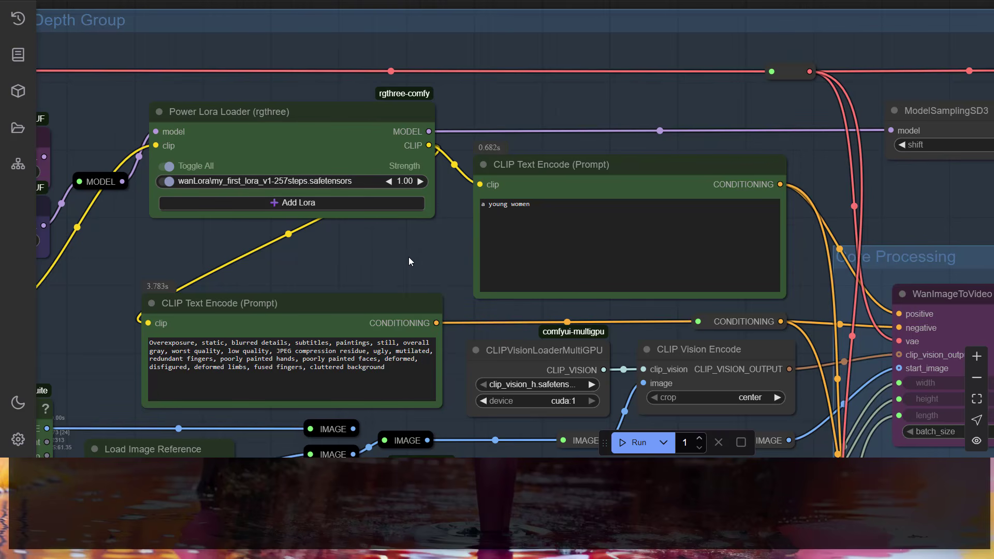
{"action": "left_click_drag", "start_coordinate": [855, 239], "coordinate": [597, 158]}
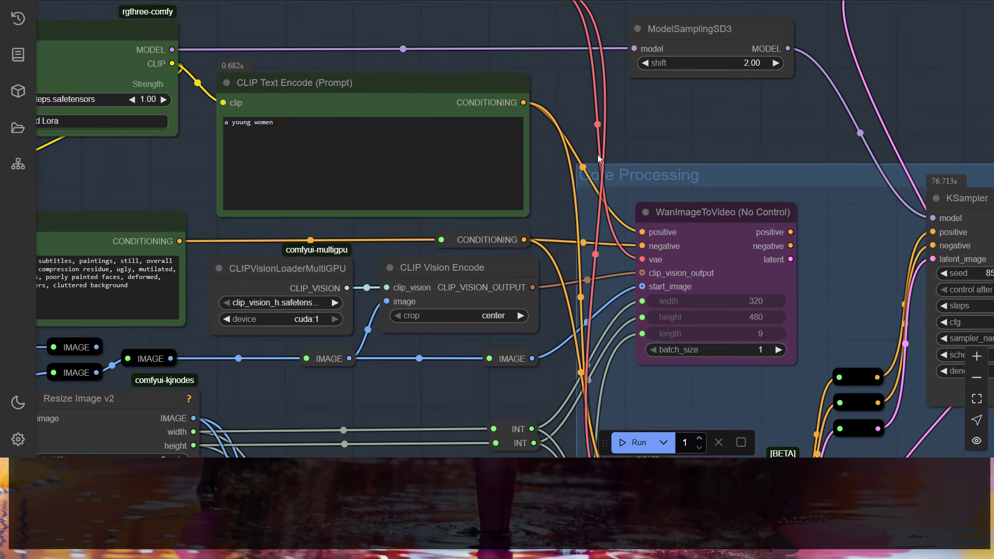
{"action": "left_click", "coordinate": [635, 442]}
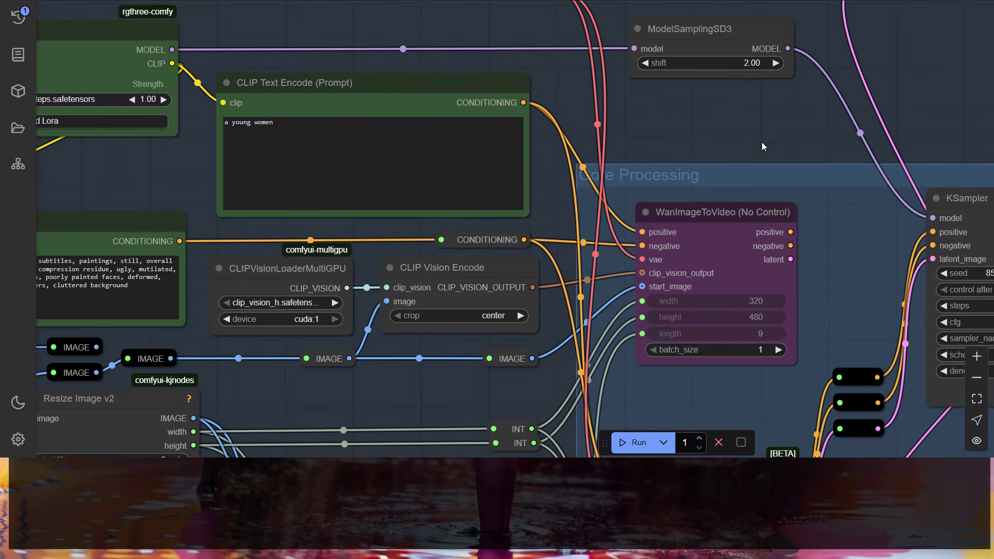
{"action": "left_click_drag", "start_coordinate": [778, 129], "coordinate": [496, 136]}
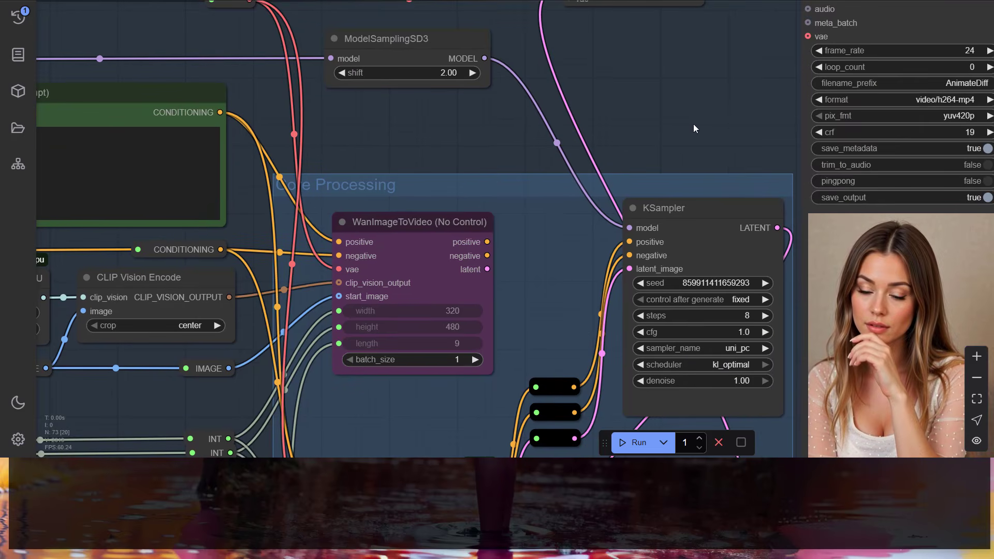
{"action": "left_click_drag", "start_coordinate": [694, 123], "coordinate": [303, 18]}
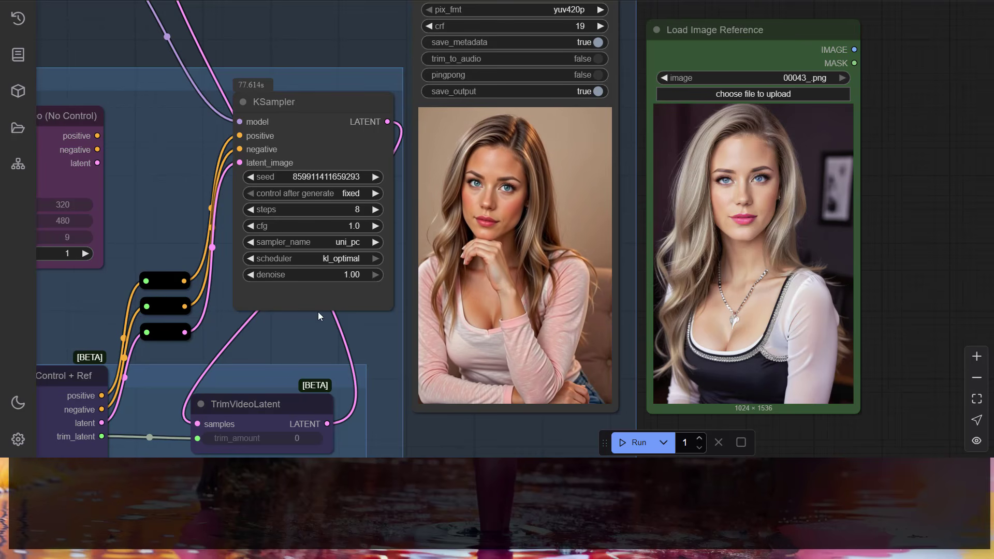
- Load wanLora\my_first_lora_v1_000001000.safetensors in the Power Lora Loader, run the workflow, and compare the generated video with the reference image
{"action": "left_click_drag", "start_coordinate": [212, 29], "coordinate": [866, 86]}
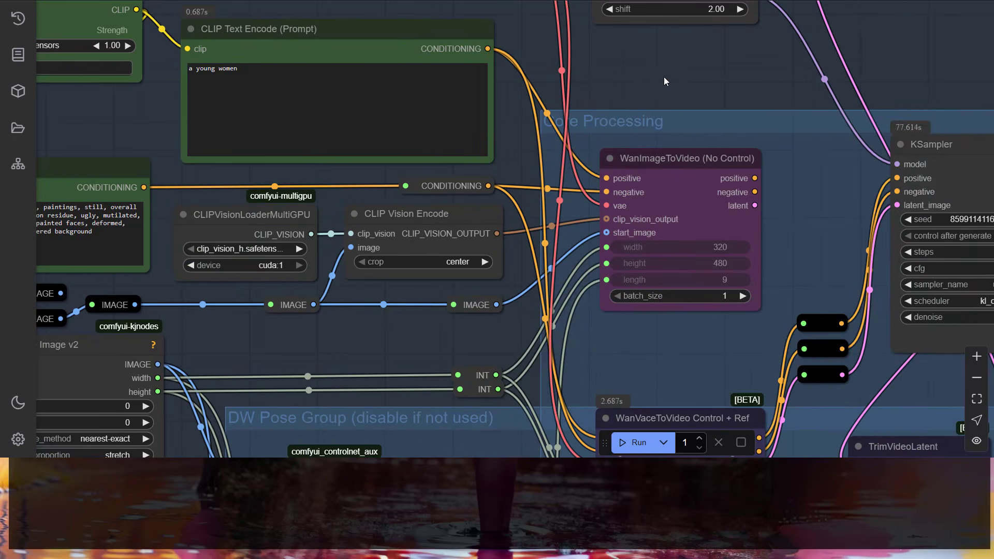
{"action": "mouse_move", "coordinate": [145, 163]}
{"action": "left_mouse_down"}
{"action": "mouse_move", "coordinate": [223, 230]}
{"action": "mouse_move", "coordinate": [415, 224]}
{"action": "mouse_move", "coordinate": [552, 281]}
{"action": "left_mouse_up"}
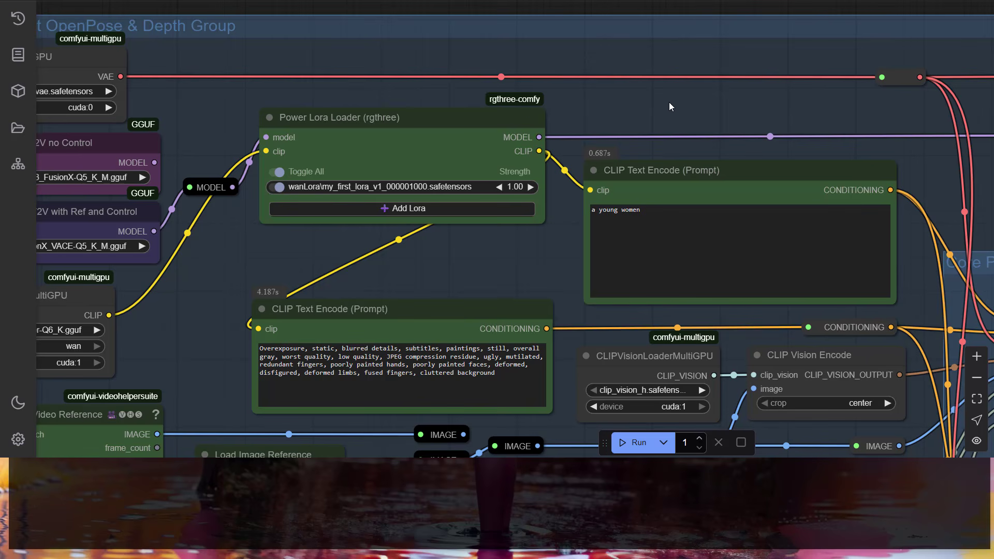
{"action": "left_click_drag", "start_coordinate": [672, 106], "coordinate": [456, 98]}
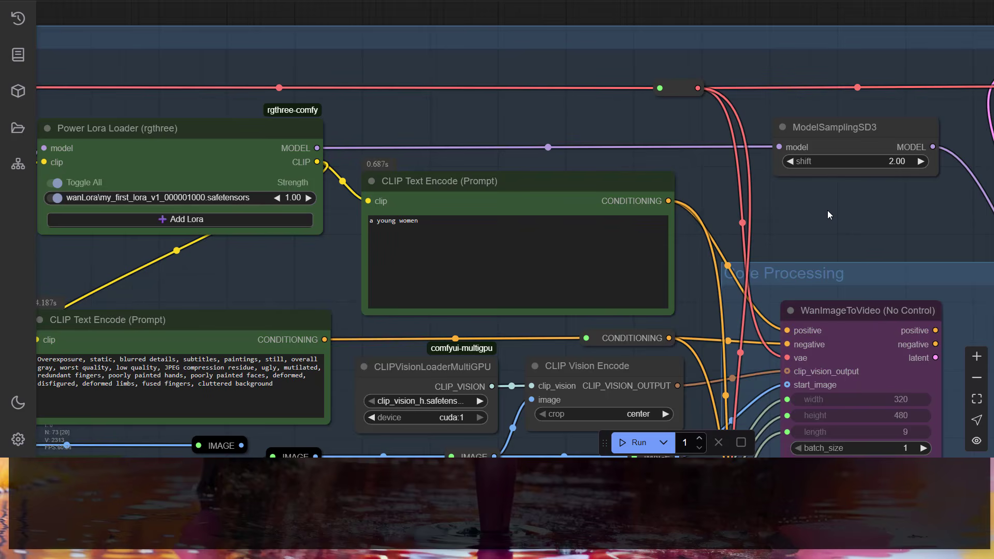
{"action": "left_click_drag", "start_coordinate": [827, 211], "coordinate": [346, 156]}
{"action": "left_click_drag", "start_coordinate": [757, 144], "coordinate": [248, 52]}
{"action": "key", "text": "ctrl+Return"}
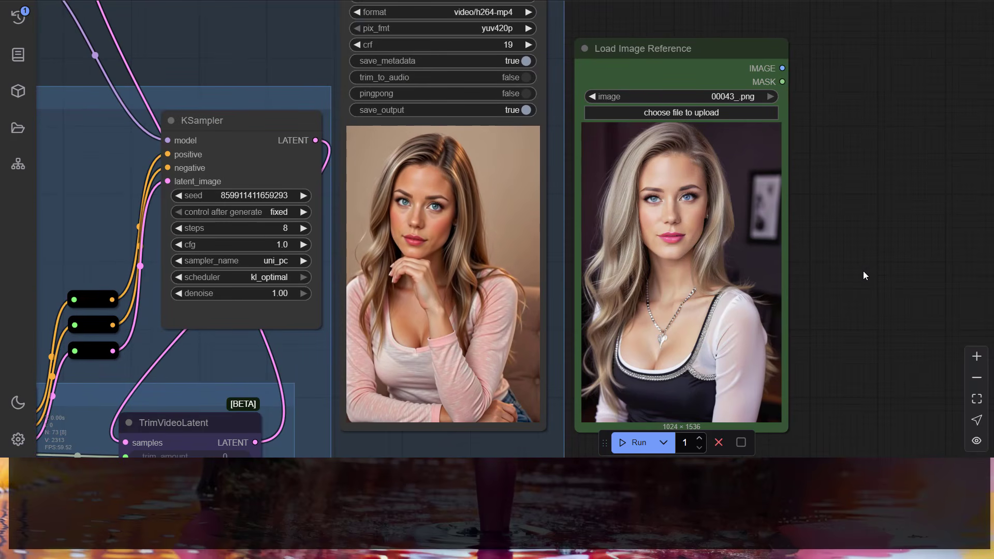
{"action": "left_click_drag", "start_coordinate": [866, 275], "coordinate": [863, 252]}
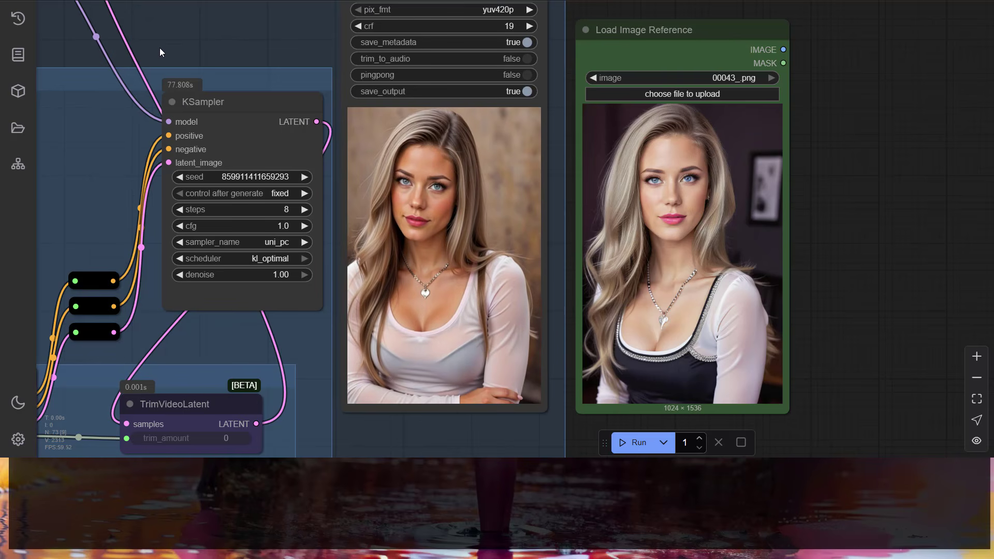
- Load wanLora\my_first_lora_v1_000001750.safetensors in the Power Lora Loader, run the workflow, and compare its video preview with the reference image
{"action": "left_click_drag", "start_coordinate": [177, 48], "coordinate": [349, 93]}
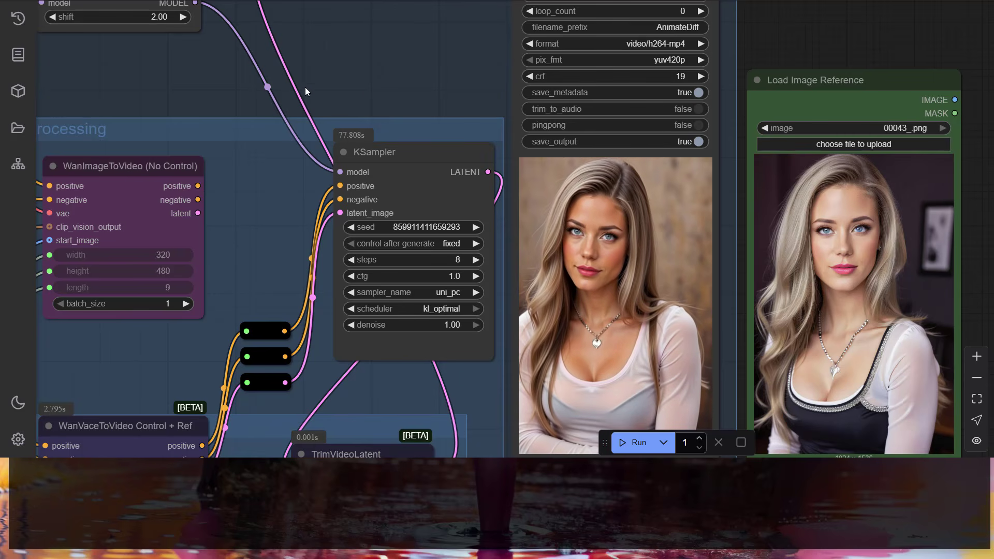
{"action": "left_click_drag", "start_coordinate": [306, 87], "coordinate": [621, 119]}
{"action": "left_click_drag", "start_coordinate": [382, 109], "coordinate": [635, 141]}
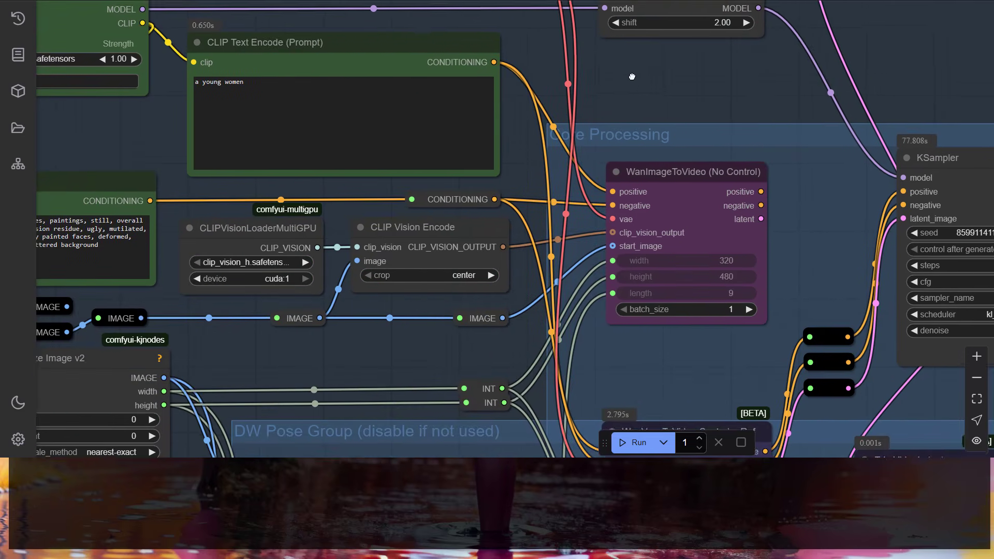
{"action": "left_click_drag", "start_coordinate": [164, 187], "coordinate": [420, 213]}
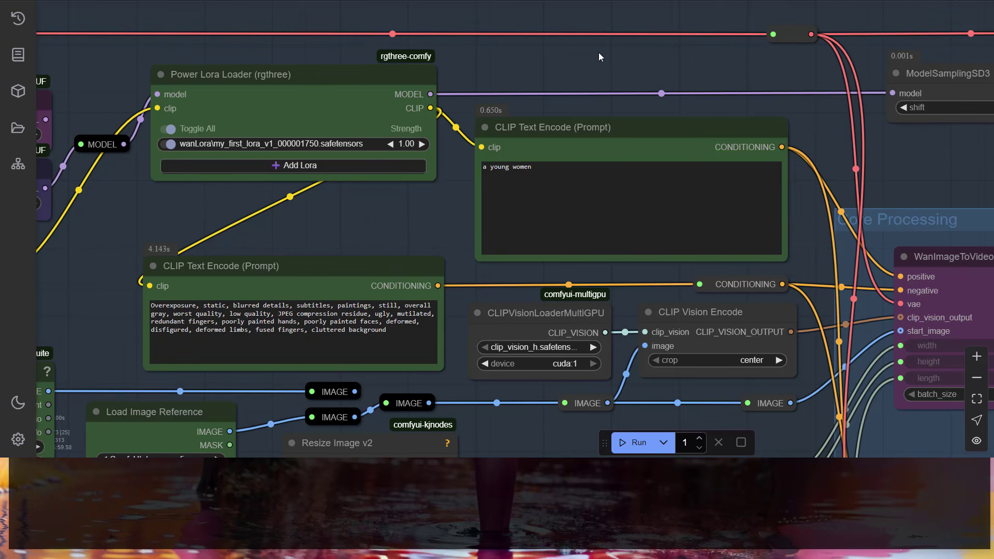
{"action": "left_click_drag", "start_coordinate": [600, 52], "coordinate": [248, 33]}
{"action": "left_click", "coordinate": [626, 443]}
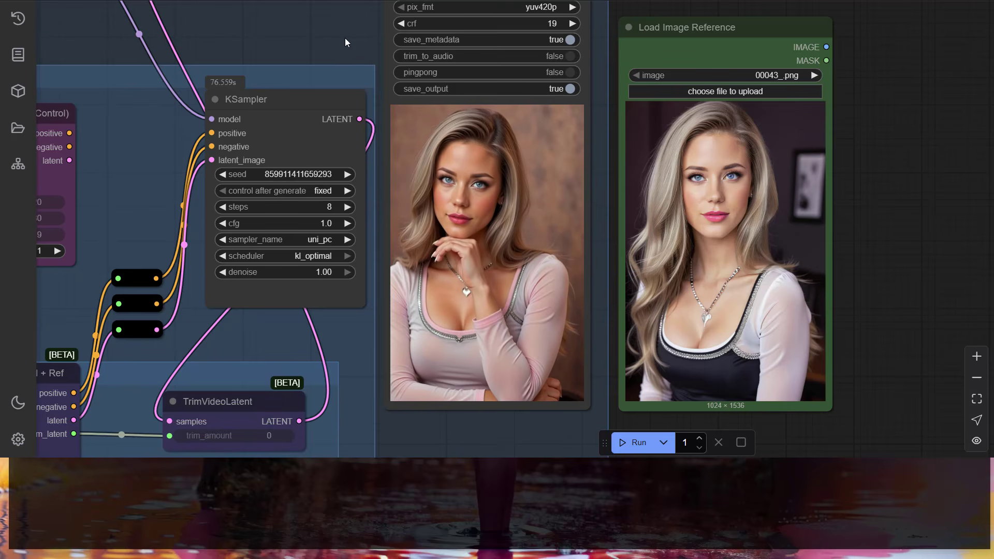
{"action": "left_click_drag", "start_coordinate": [346, 42], "coordinate": [335, 43]}
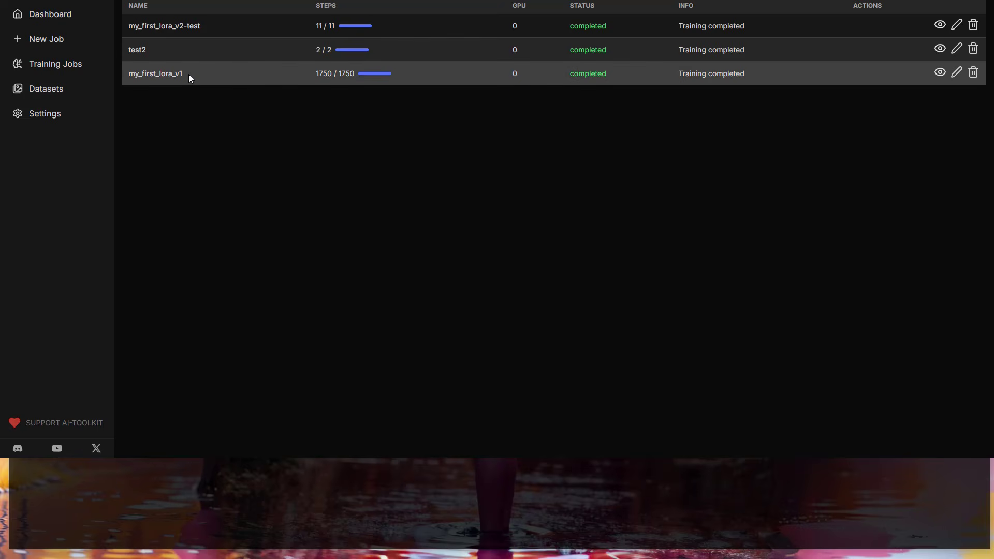
- Switch to AI Toolkit and open the overview of the my_first_lora_v1 training job
{"action": "left_click", "coordinate": [170, 75]}
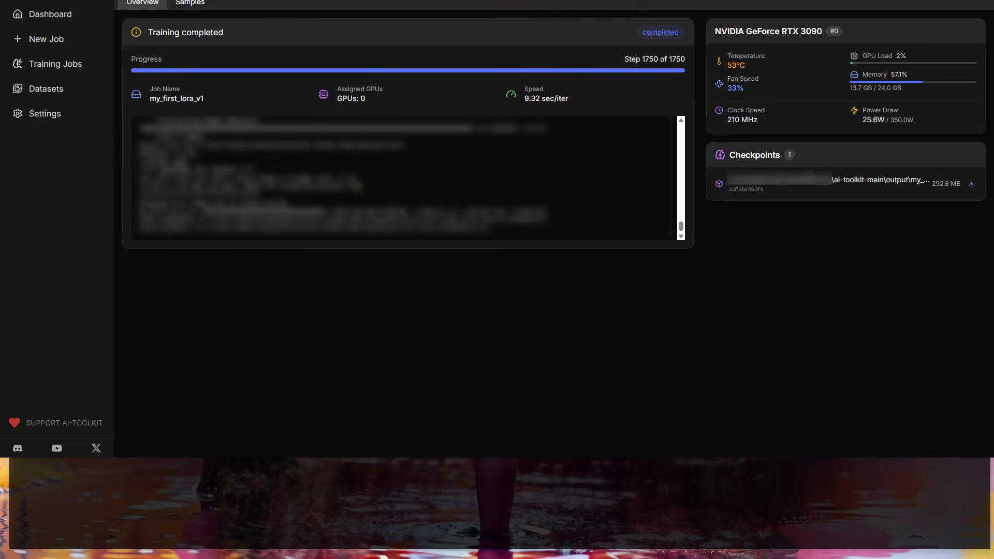